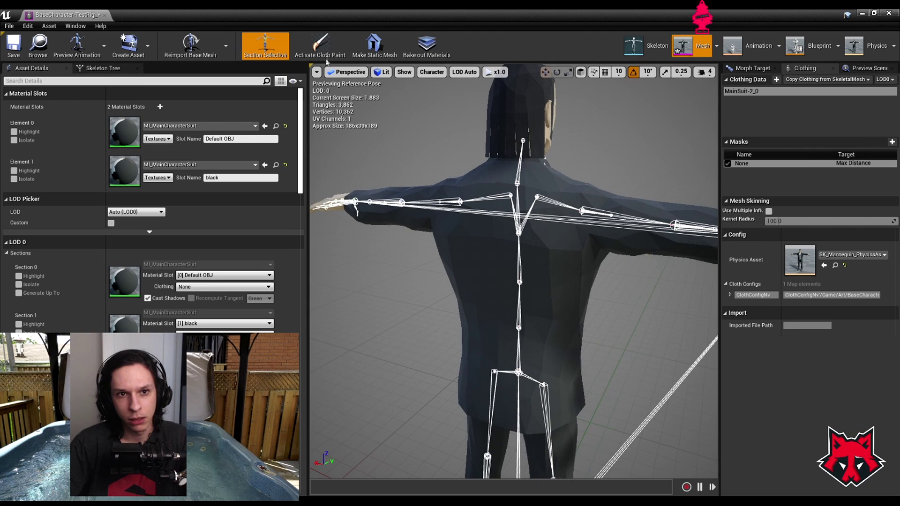
# Toggle cloth painting on and off, then apply MainSuit-2_0 clothing data to mesh section 1.
pyautogui.click(320, 47)
pyautogui.click(320, 47)
pyautogui.rightClick(475, 235)
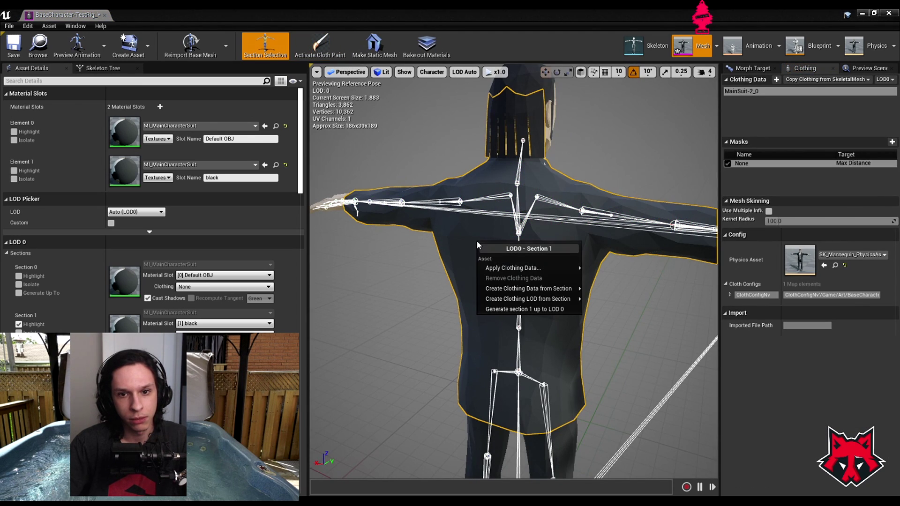
pyautogui.moveTo(512, 266)
pyautogui.click(607, 268)
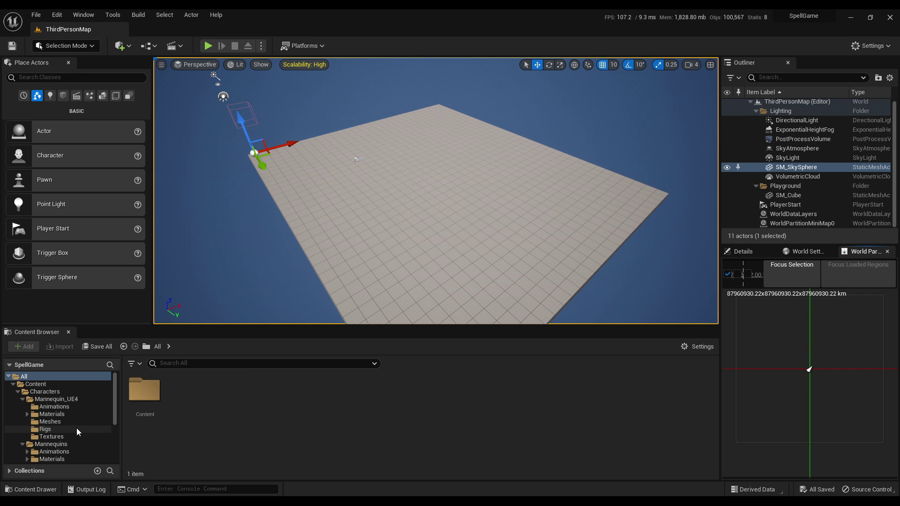
# Browse from the Mannequin_UE4 Rigs folder over to the Mannequins Rigs folder.
pyautogui.click(77, 428)
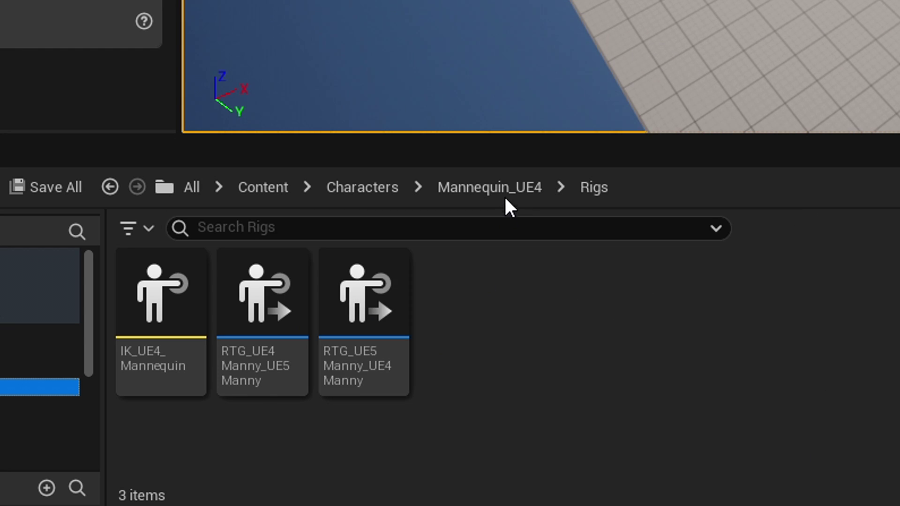
pyautogui.click(497, 190)
pyautogui.click(365, 187)
pyautogui.doubleClick(261, 307)
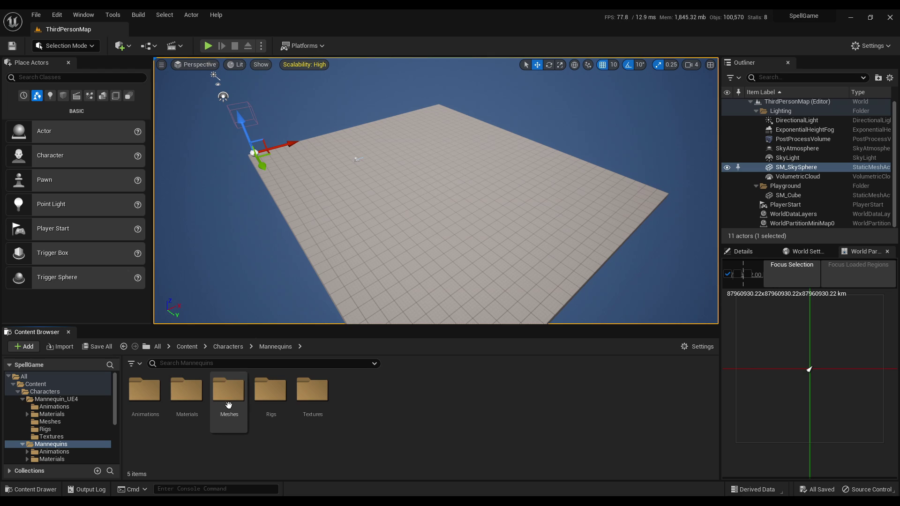
pyautogui.doubleClick(265, 403)
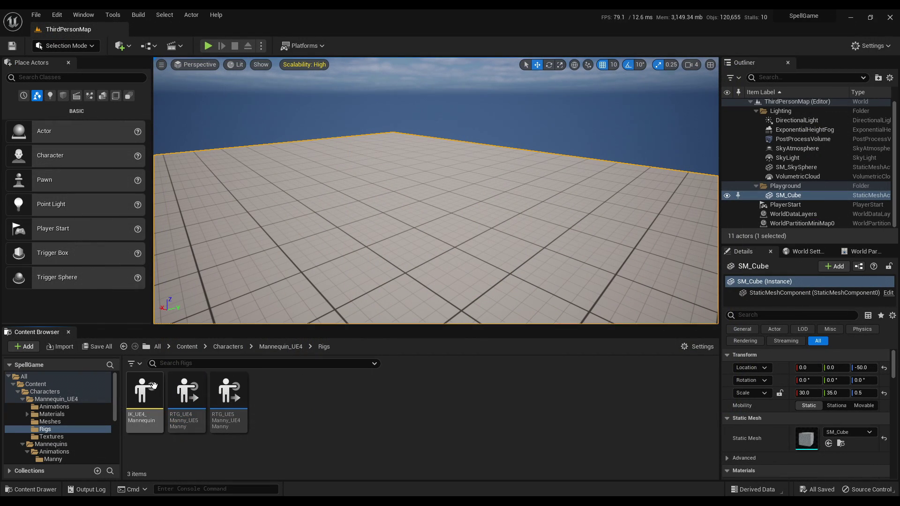
# Open the IK_UE4_Mannequin IK rig, orbit to select its left hand goal, then return to Content.
pyautogui.doubleClick(155, 388)
pyautogui.moveTo(387, 236); pyautogui.dragTo(336, 237)
pyautogui.moveTo(401, 229); pyautogui.dragTo(382, 230)
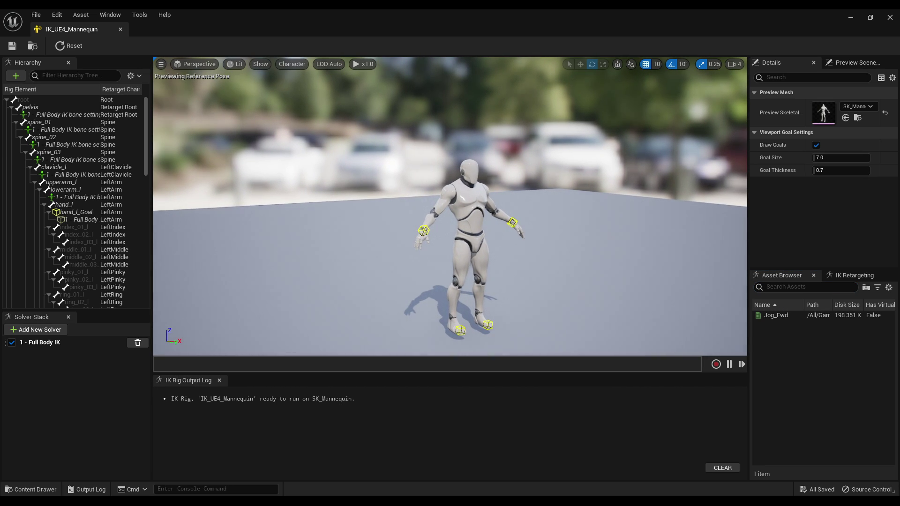
pyautogui.click(422, 230)
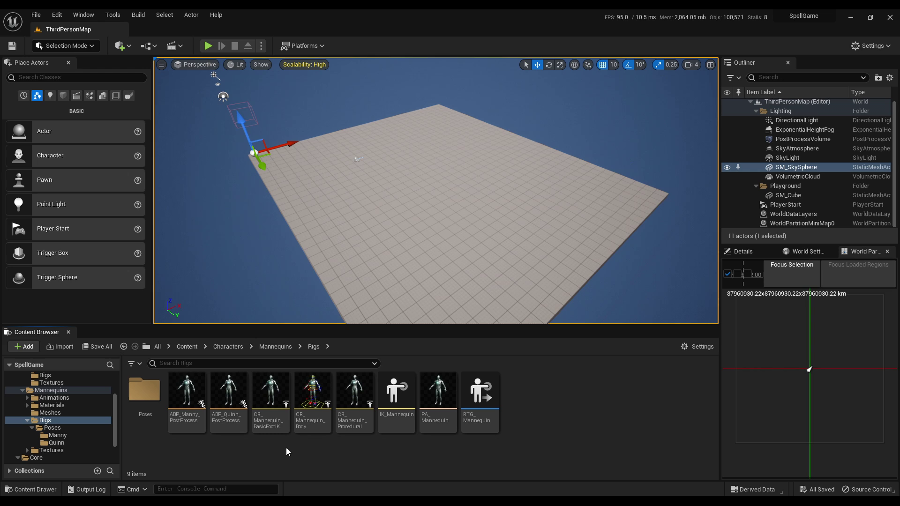
pyautogui.click(276, 347)
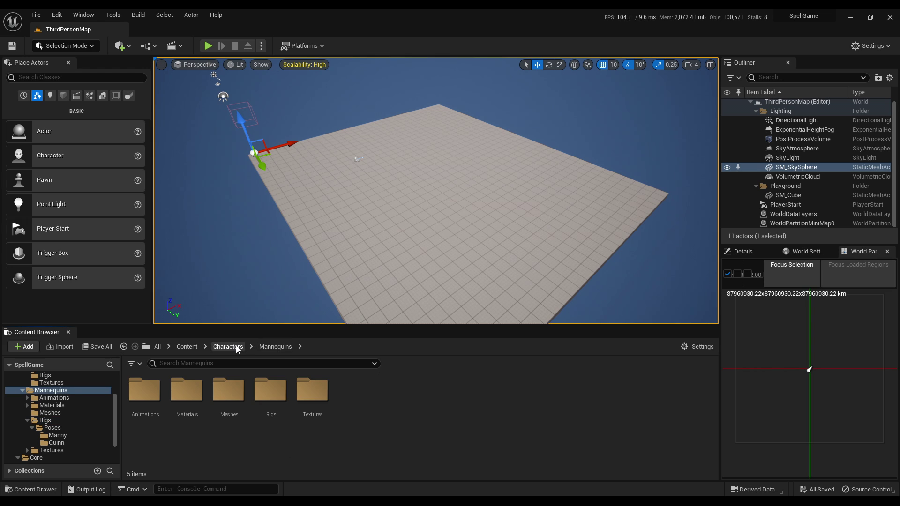
pyautogui.click(237, 347)
pyautogui.click(194, 347)
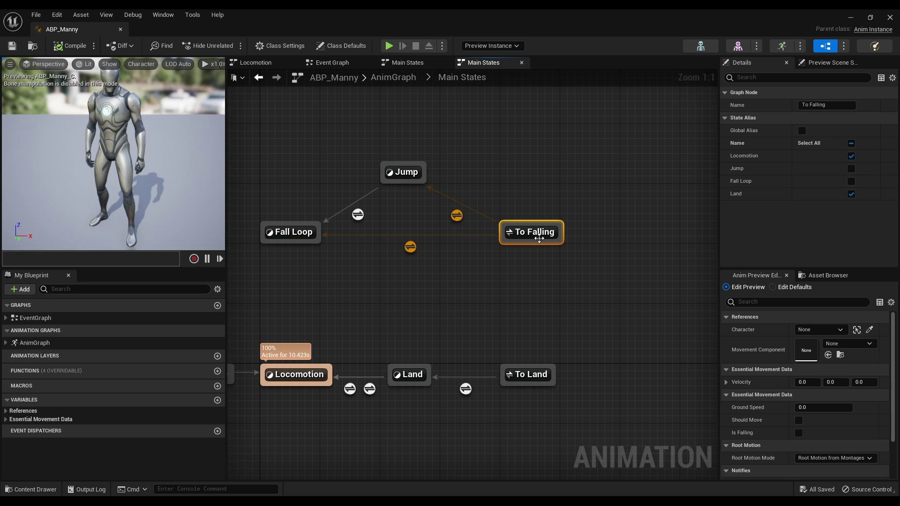
pyautogui.moveTo(539, 238); pyautogui.dragTo(604, 196, button='right')
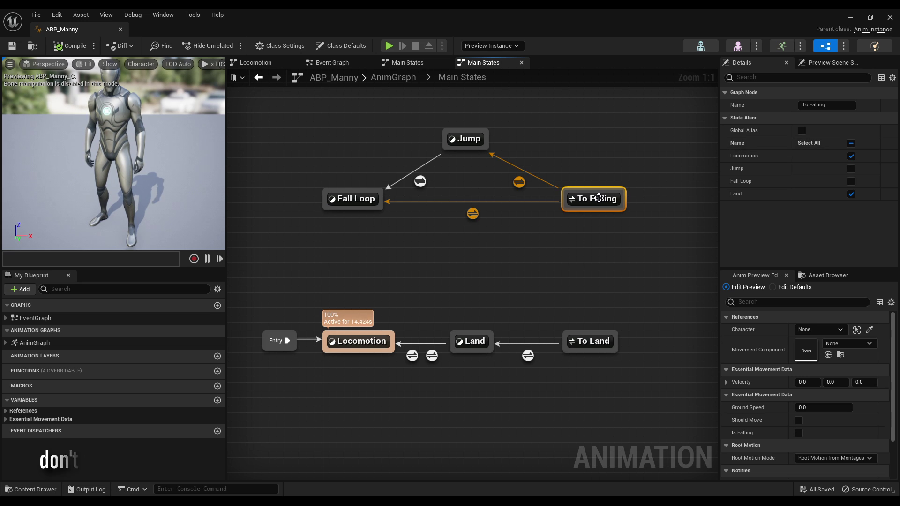
pyautogui.click(374, 229)
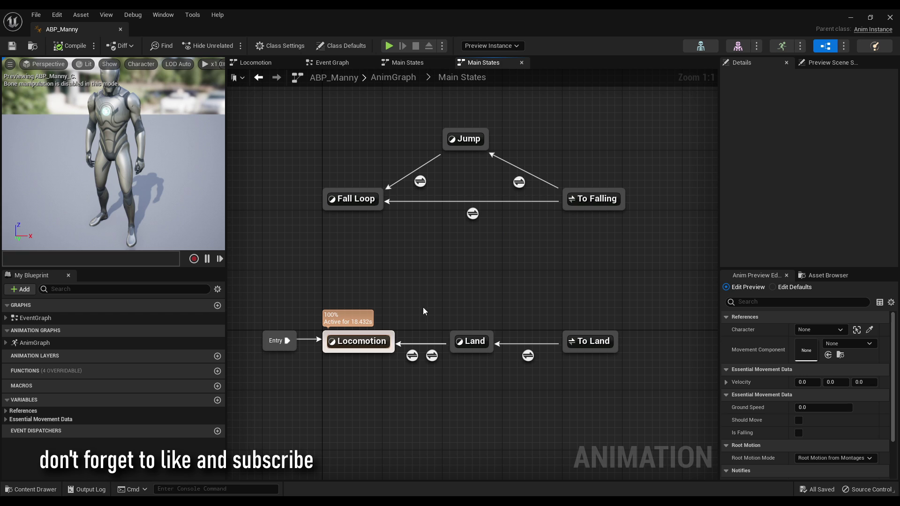
pyautogui.click(592, 199)
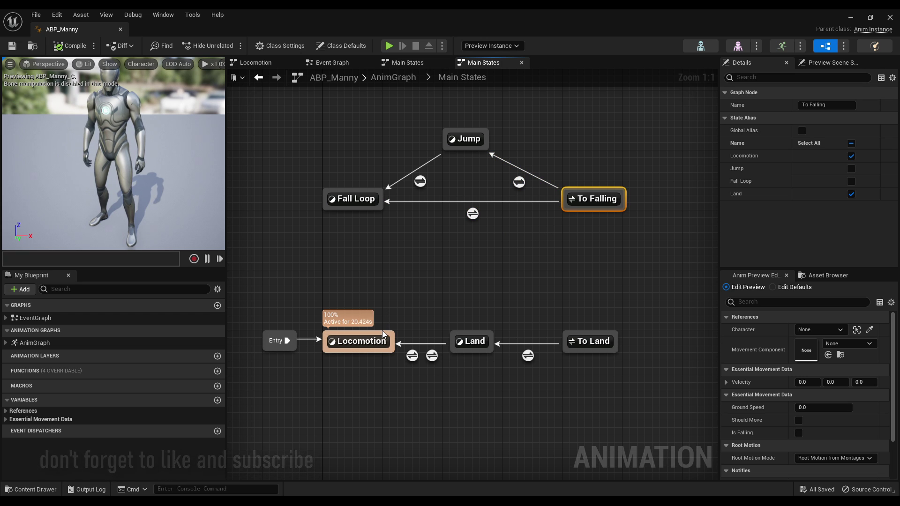
pyautogui.moveTo(393, 330); pyautogui.dragTo(566, 221)
pyautogui.click(447, 280)
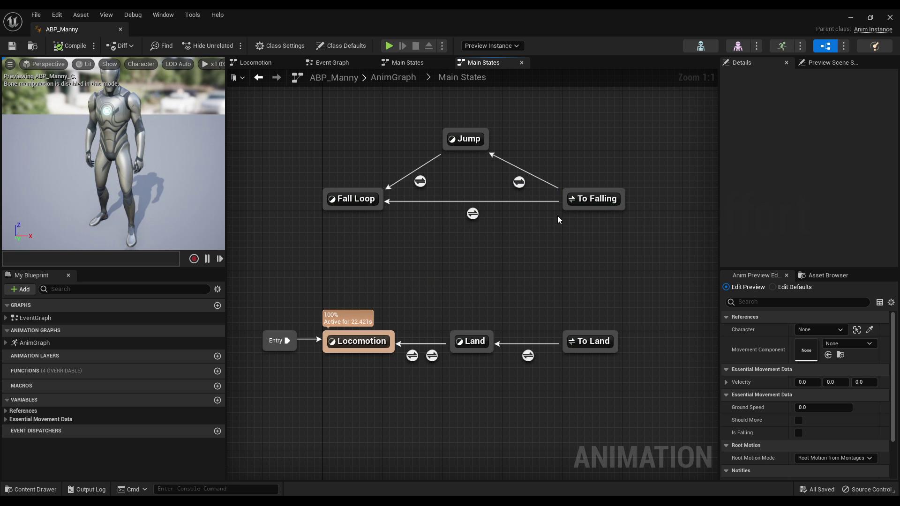
pyautogui.click(582, 206)
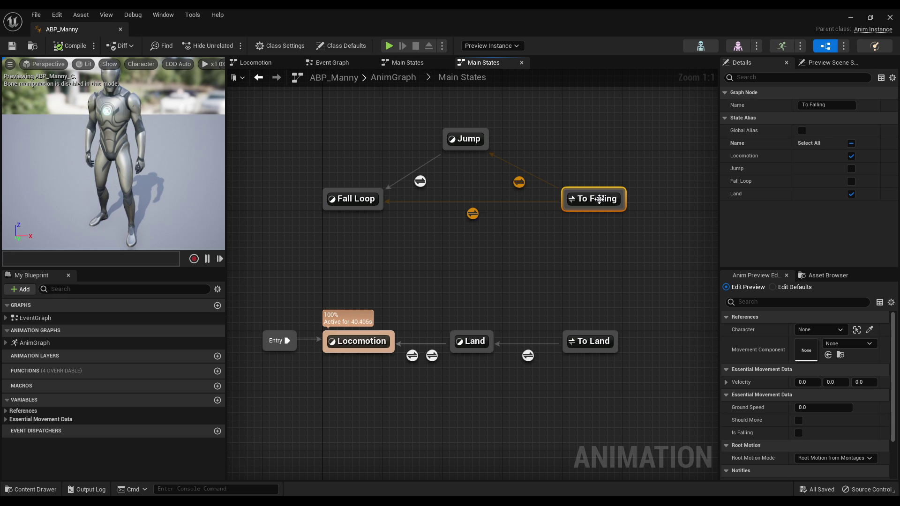
pyautogui.click(421, 65)
# Back in the ThirdPersonMap editor, browse up to Content and into the Characters folder.
pyautogui.click(100, 30)
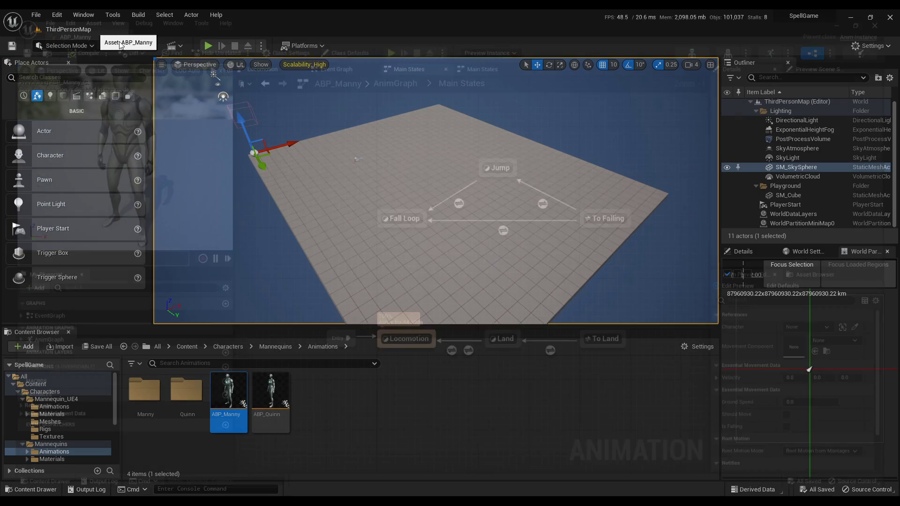
pyautogui.click(276, 347)
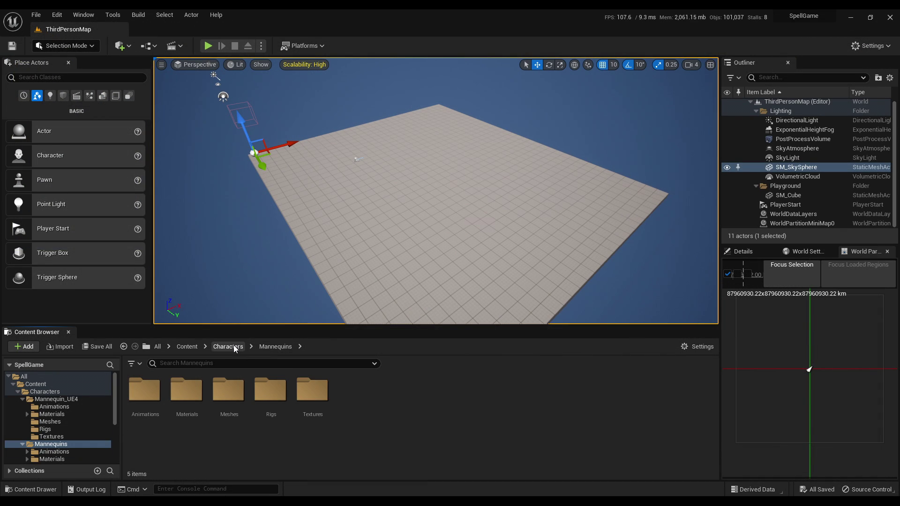
pyautogui.click(228, 347)
pyautogui.click(196, 347)
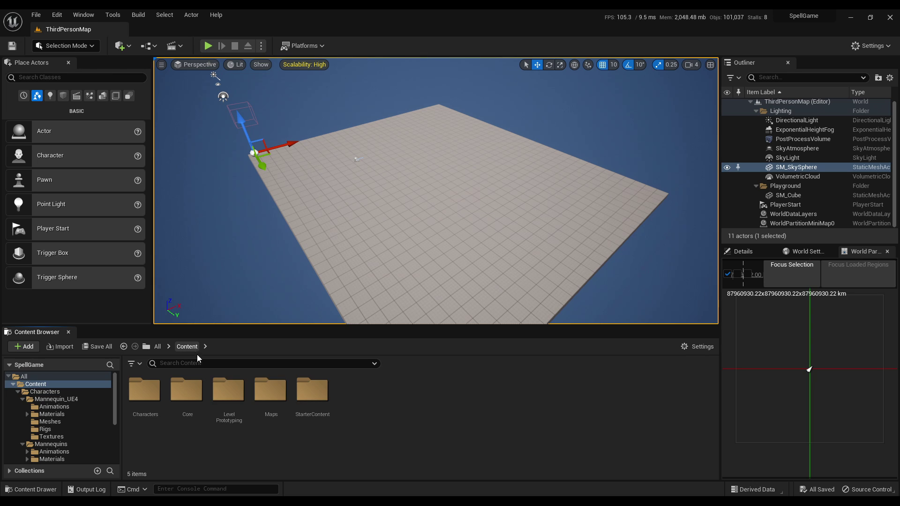
pyautogui.click(155, 411)
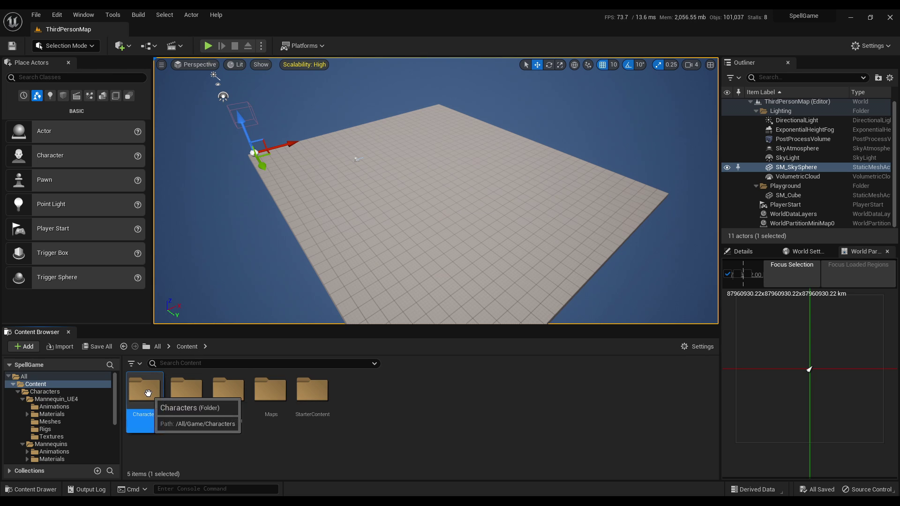
pyautogui.doubleClick(154, 411)
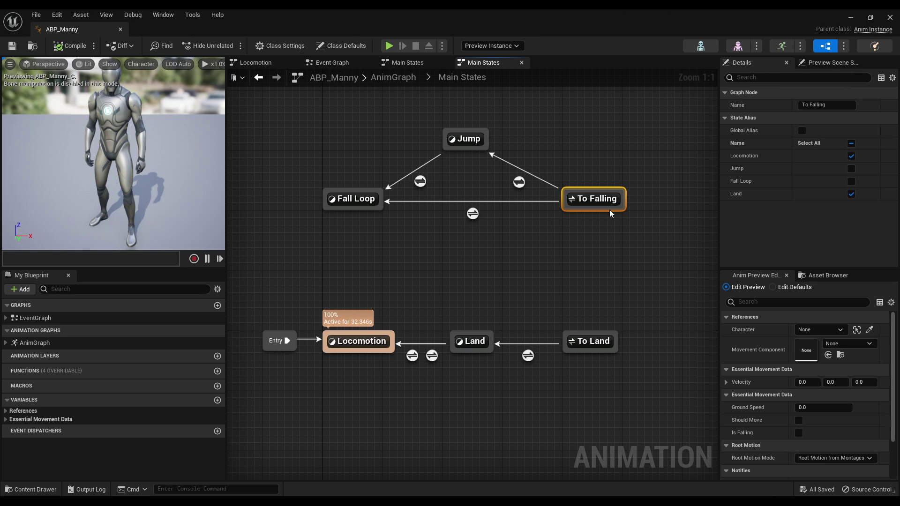
pyautogui.click(600, 199)
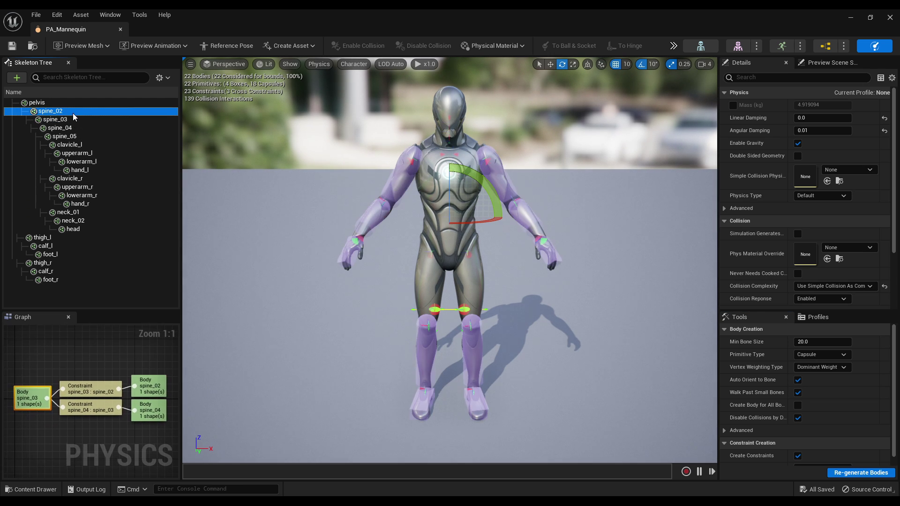
# Deselect spine_02 and simulate physics, orbiting down to the collapsed mannequin ragdoll.
pyautogui.click(555, 127)
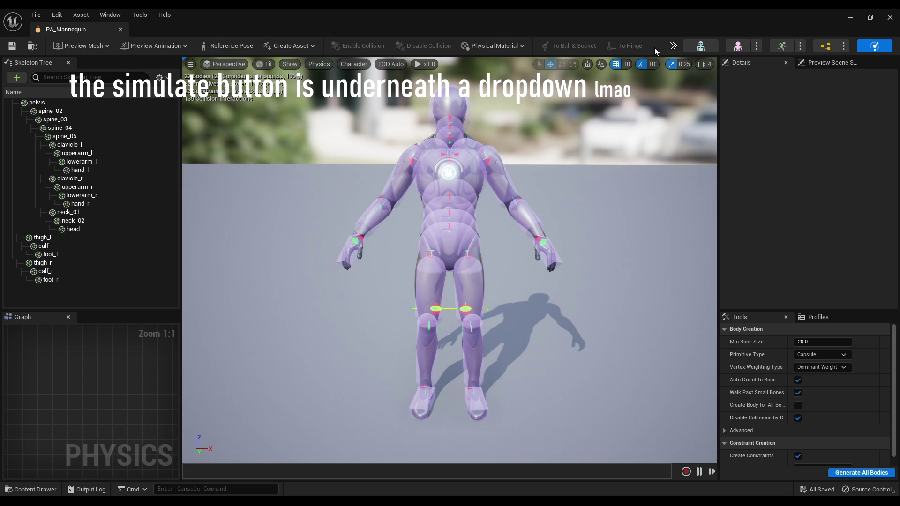
pyautogui.click(674, 45)
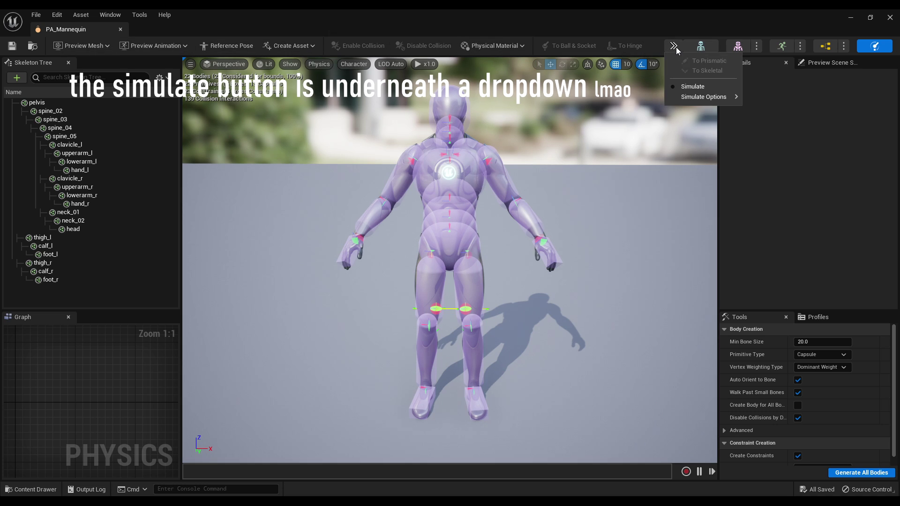
pyautogui.click(681, 88)
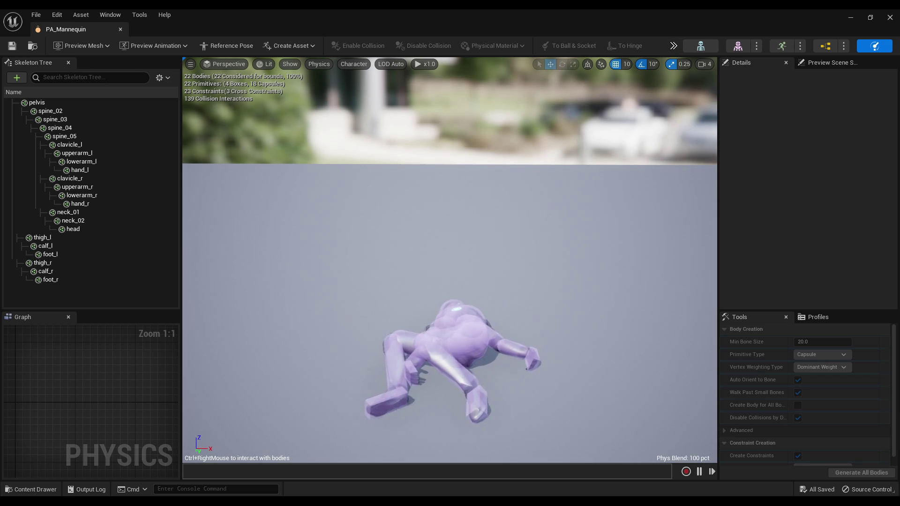
pyautogui.moveTo(525, 250); pyautogui.dragTo(456, 283, button='right')
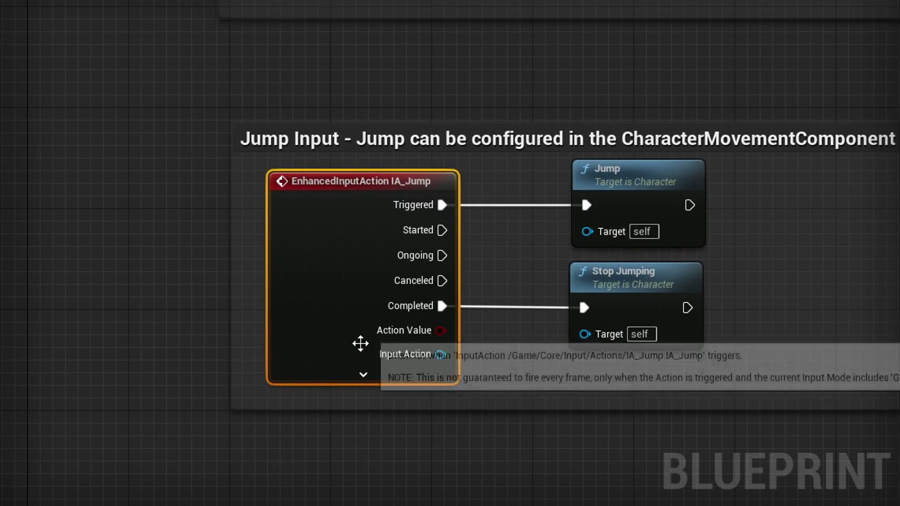
# Show IA_Jump's advanced outputs, peek into the Input Actions folder, then return to Core.
pyautogui.click(363, 374)
pyautogui.click(519, 400)
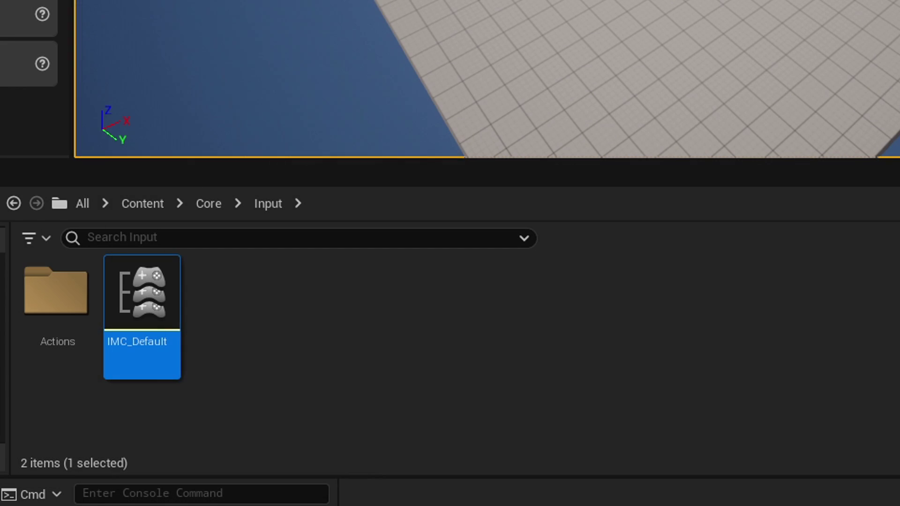
pyautogui.click(70, 309)
pyautogui.doubleClick(70, 310)
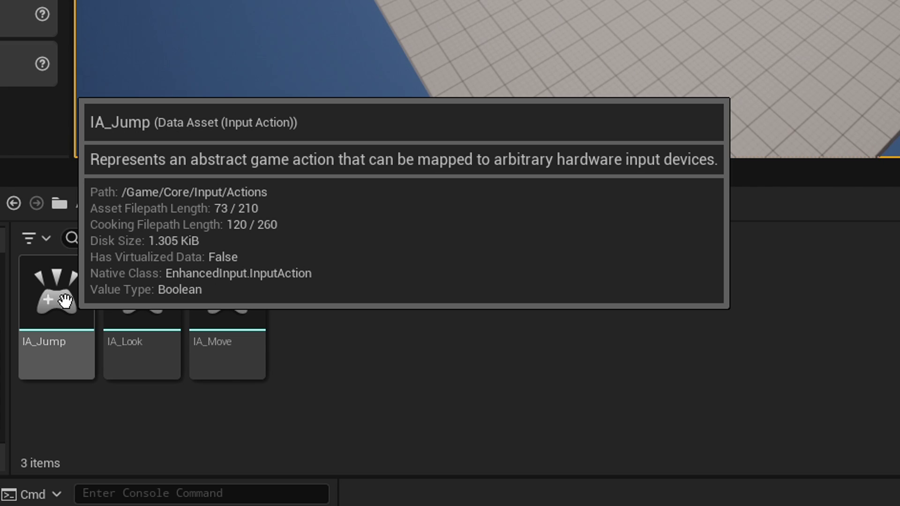
pyautogui.click(253, 203)
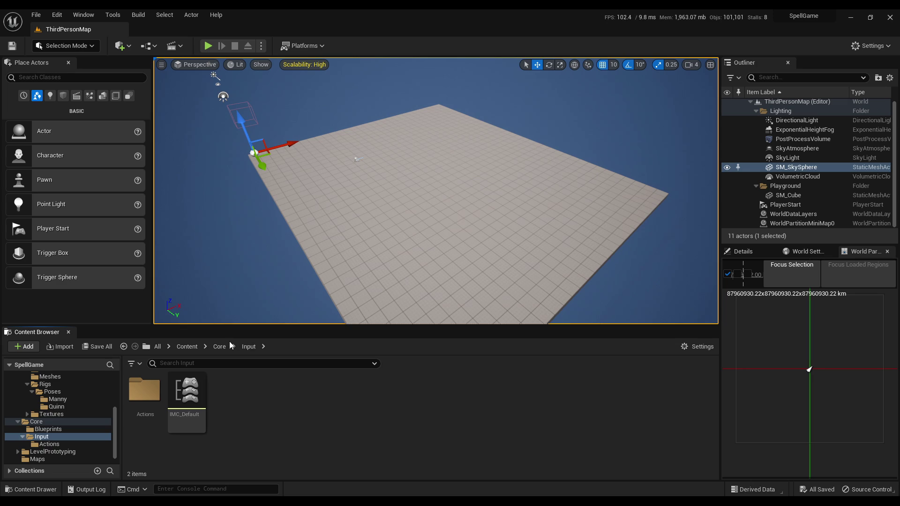
pyautogui.click(220, 347)
# Open BP_ThirdPersonCharacter and pan its Event Graph to Add Input Mapping and Camera Input.
pyautogui.doubleClick(145, 398)
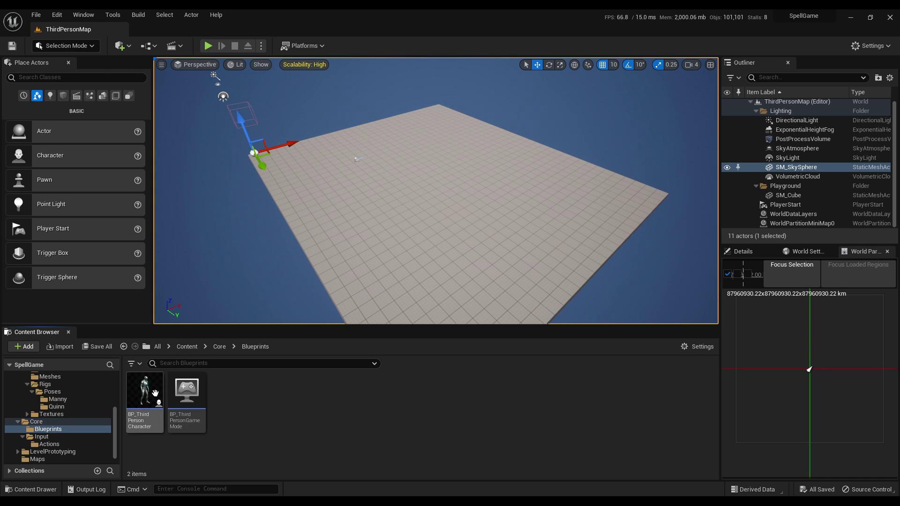
pyautogui.doubleClick(149, 394)
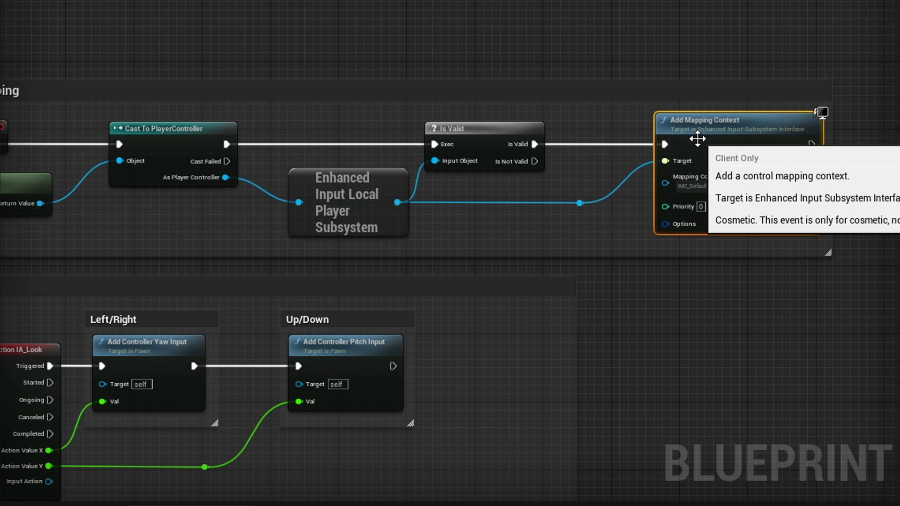
pyautogui.scroll(2, 696, 193)
pyautogui.scroll(-2, 683, 253)
pyautogui.moveTo(514, 245); pyautogui.dragTo(651, 245, button='right')
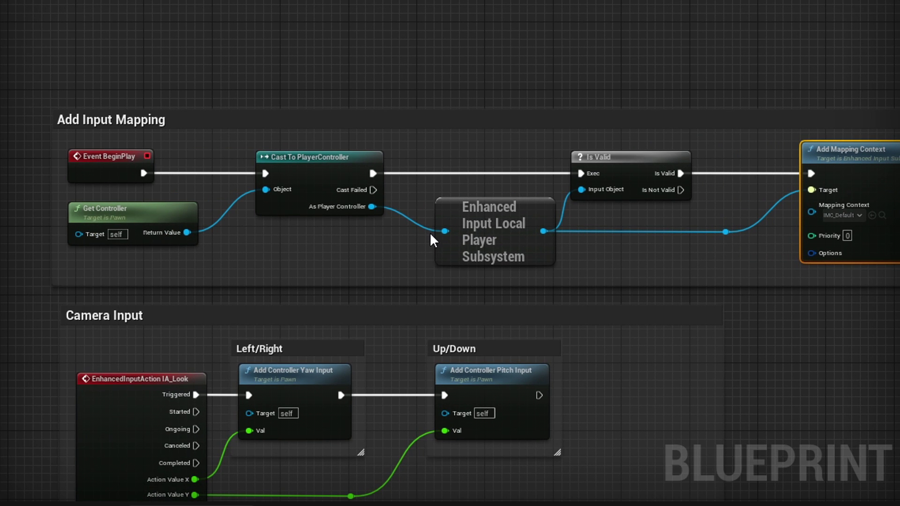
pyautogui.scroll(-2, 337, 263)
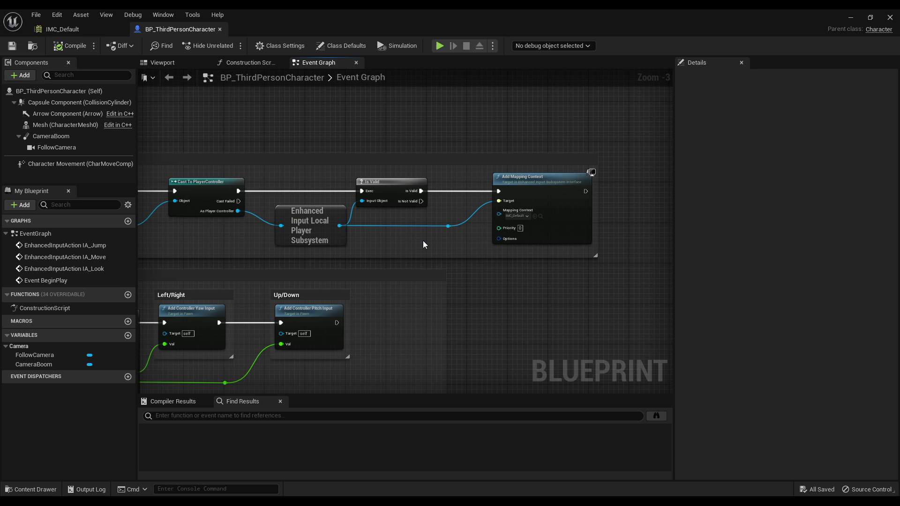
pyautogui.scroll(3, 535, 206)
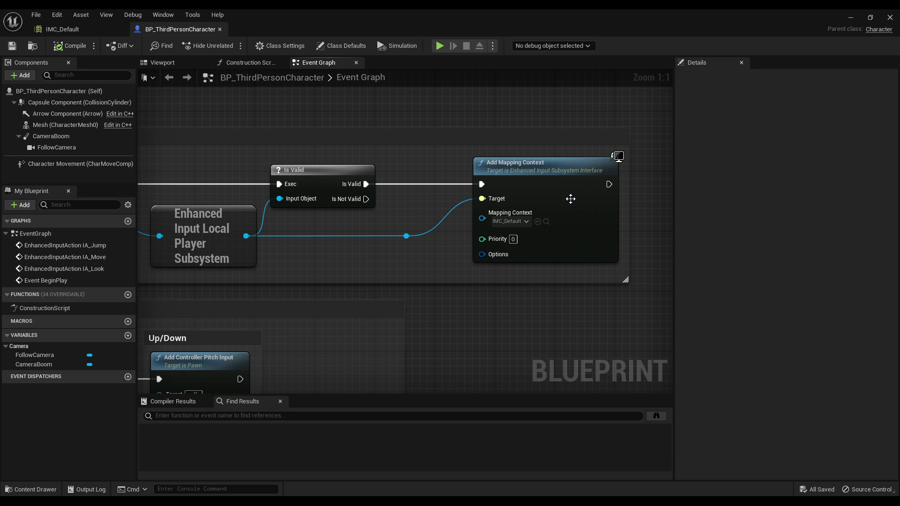
# Scroll through the character's Class Defaults values.
pyautogui.click(341, 46)
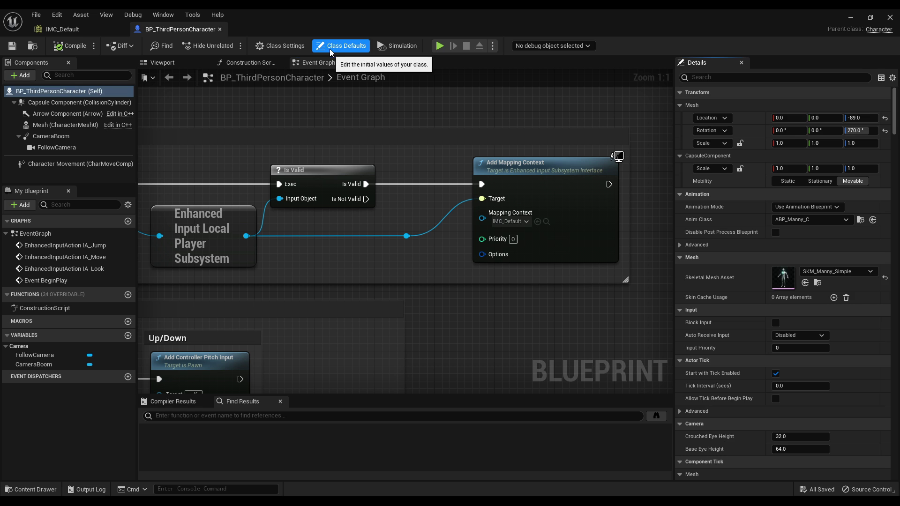
pyautogui.scroll(-10, 771, 277)
pyautogui.scroll(-15, 683, 340)
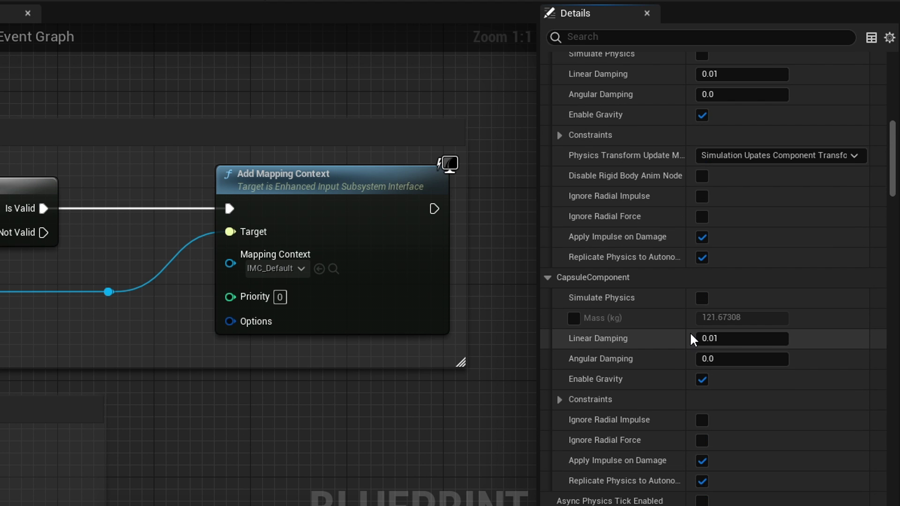
pyautogui.scroll(-15, 688, 333)
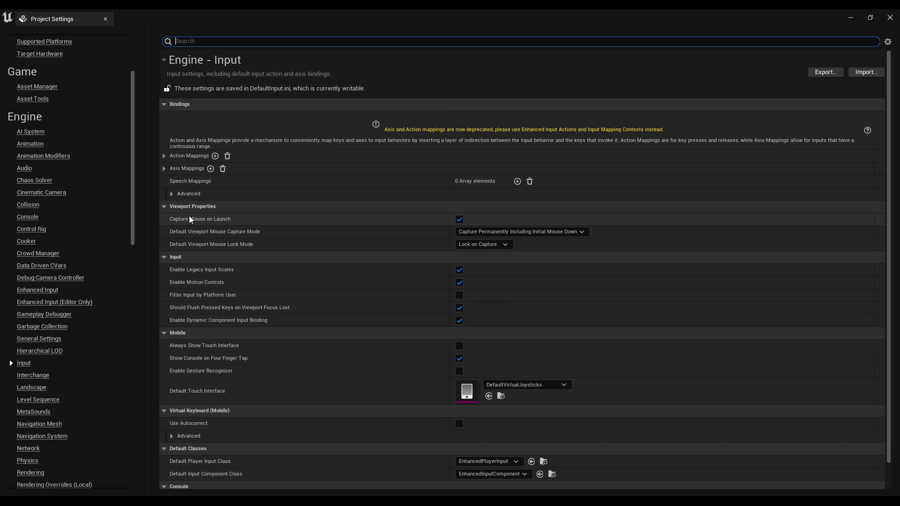
# Expand and collapse the legacy Action Mappings list, then view the Enhanced Input settings page.
pyautogui.click(165, 158)
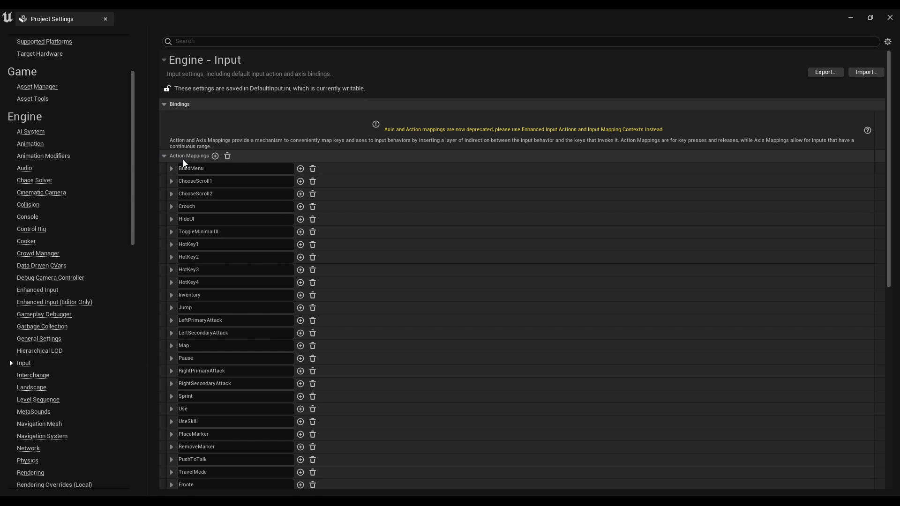
pyautogui.scroll(-1, 188, 256)
pyautogui.scroll(1, 407, 253)
pyautogui.click(407, 156)
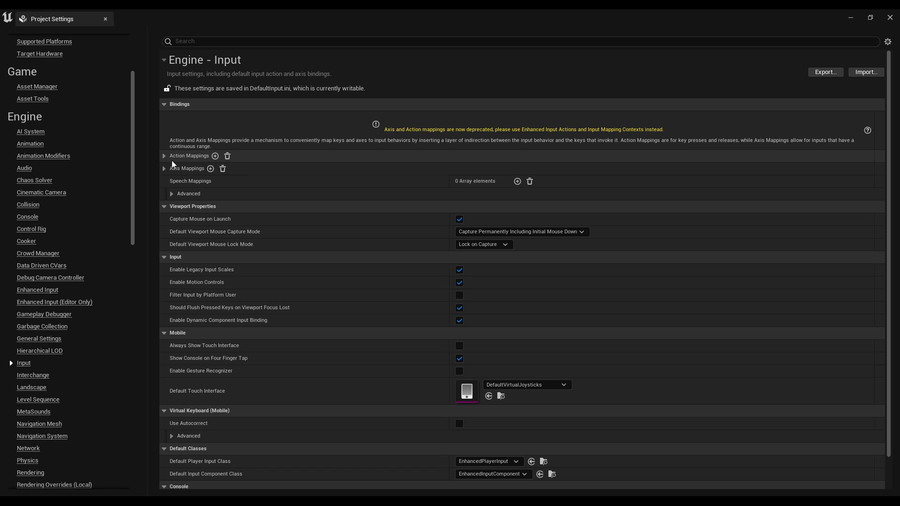
pyautogui.click(51, 290)
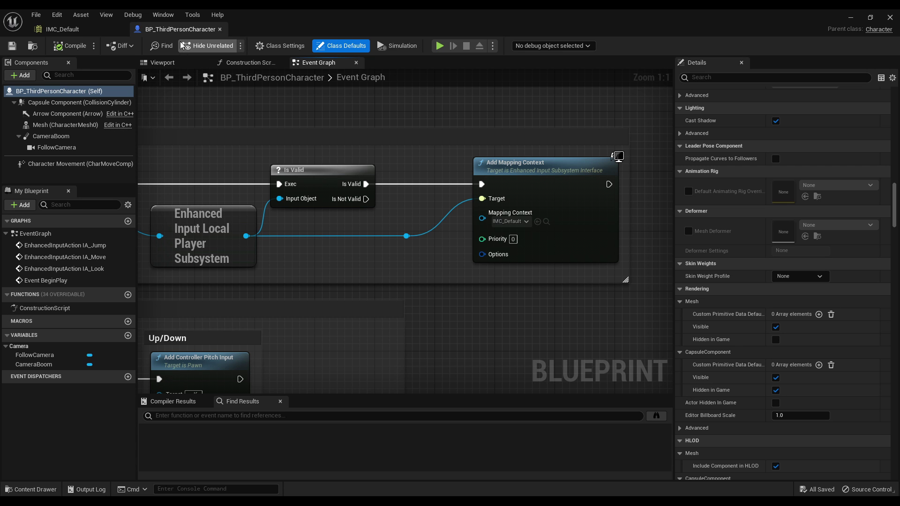
# Close the character blueprint and IMC_Default editors, then centre ABP_Manny's AnimGraph pose nodes.
pyautogui.click(220, 29)
pyautogui.click(123, 29)
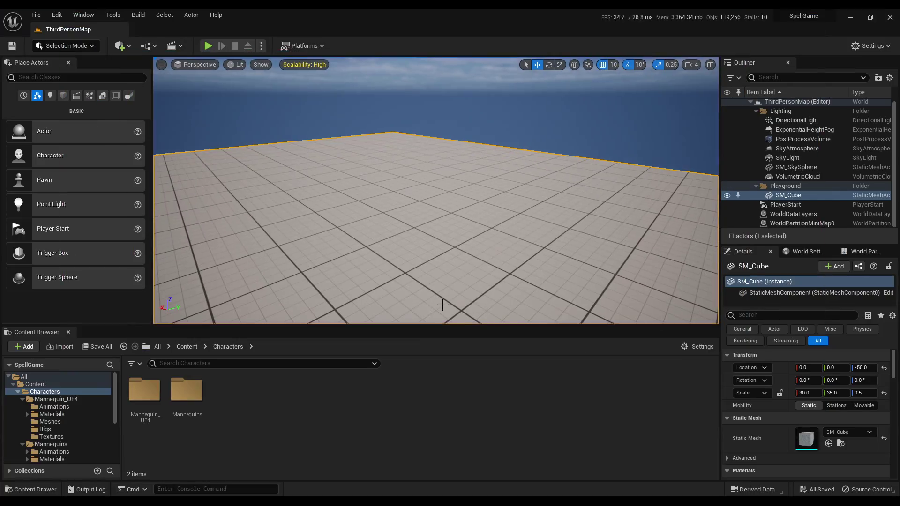
pyautogui.doubleClick(186, 390)
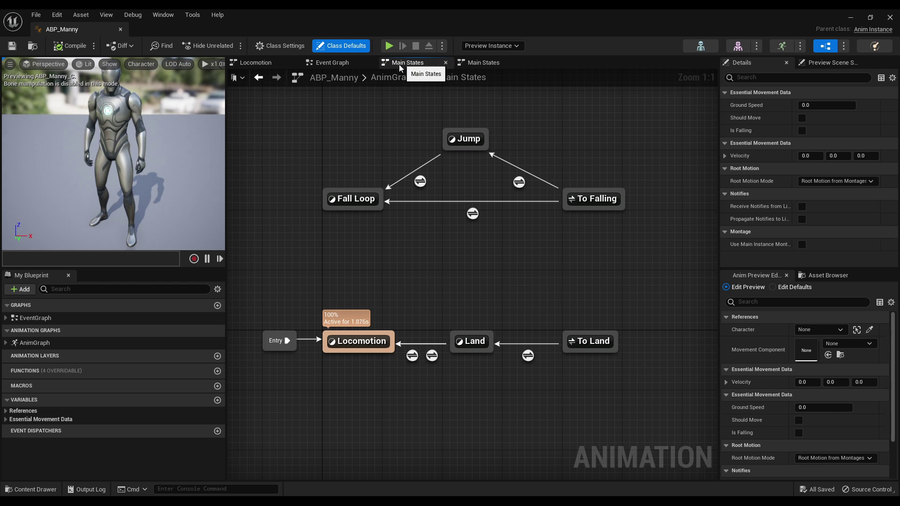
pyautogui.click(393, 78)
pyautogui.moveTo(438, 259); pyautogui.dragTo(352, 223, button='right')
pyautogui.scroll(-1, 422, 236)
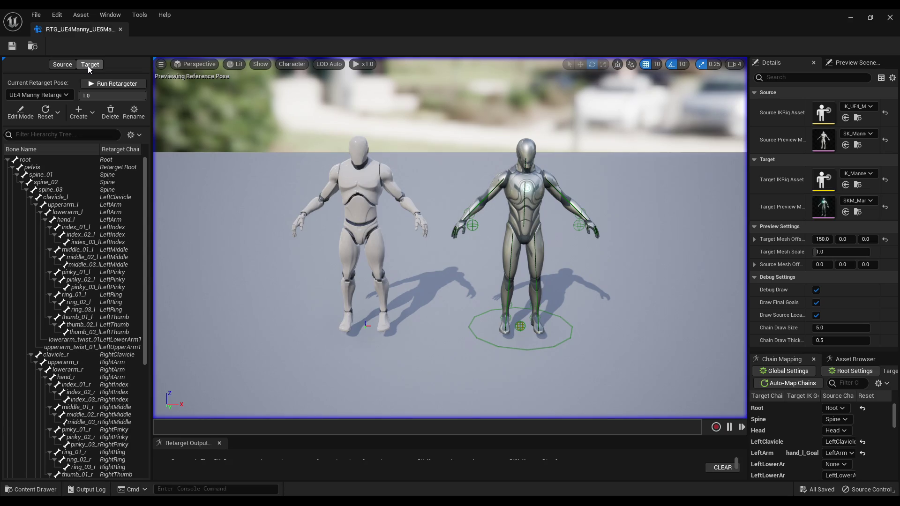
# Show the retargeter's target skeleton hierarchy and orbit closer to the two mannequins.
pyautogui.click(89, 65)
pyautogui.moveTo(414, 177); pyautogui.dragTo(434, 167)
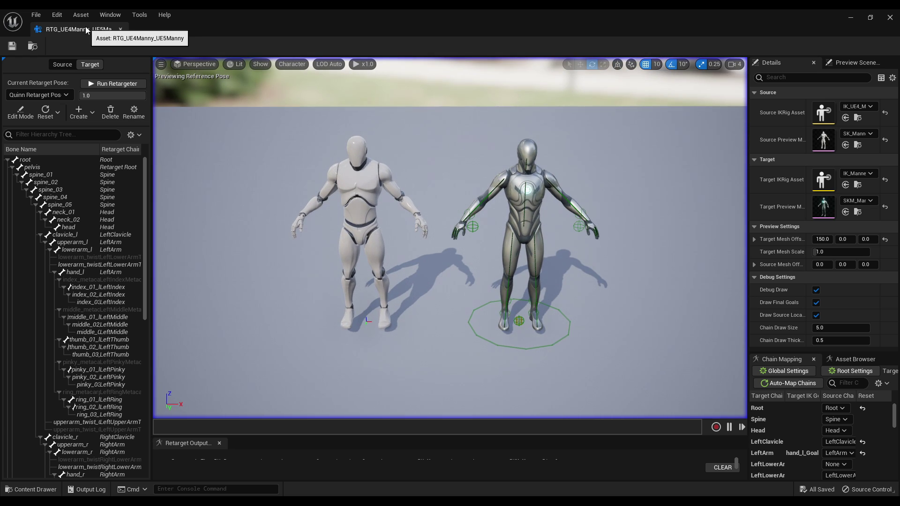
# Close the retargeter and browse to Content > Characters > Mannequins > Rigs.
pyautogui.click(120, 29)
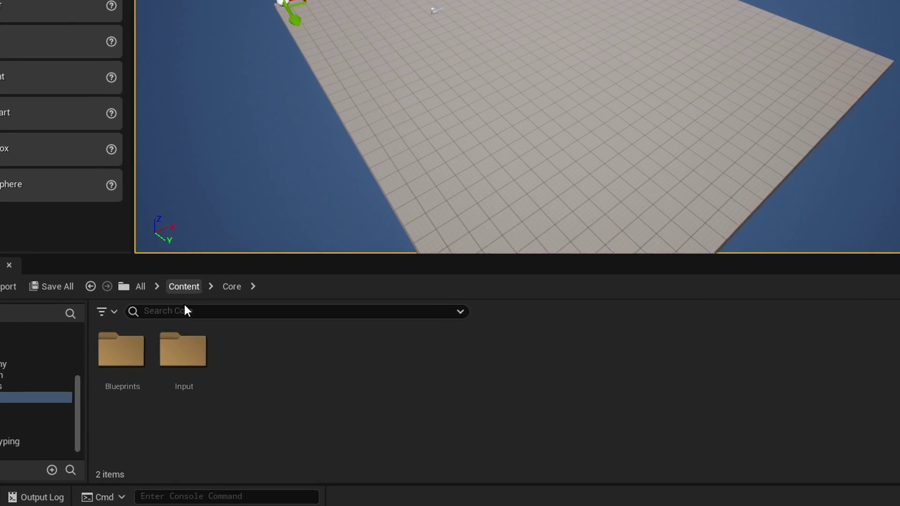
pyautogui.click(184, 338)
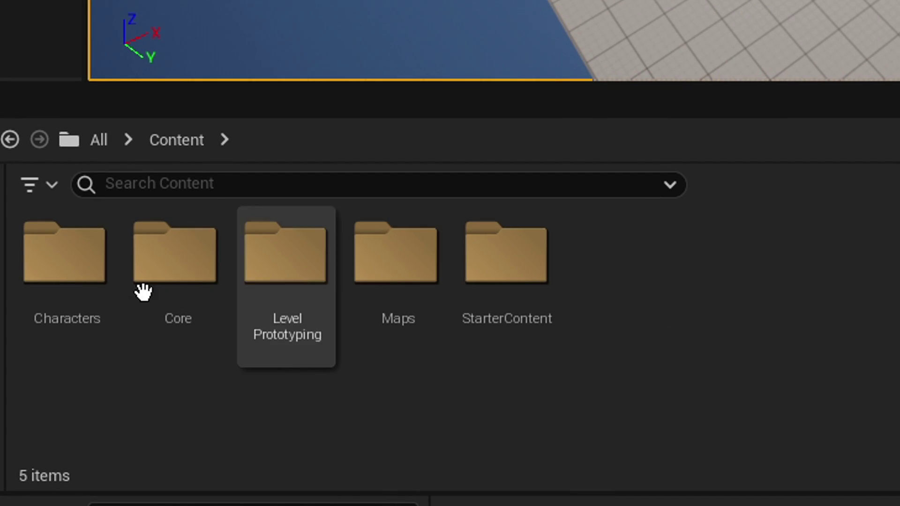
pyautogui.doubleClick(91, 291)
pyautogui.doubleClick(178, 295)
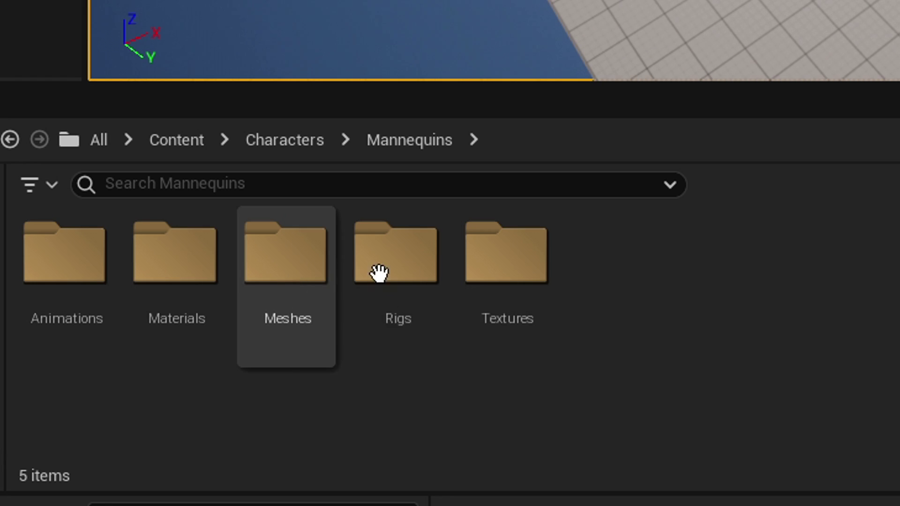
pyautogui.doubleClick(407, 272)
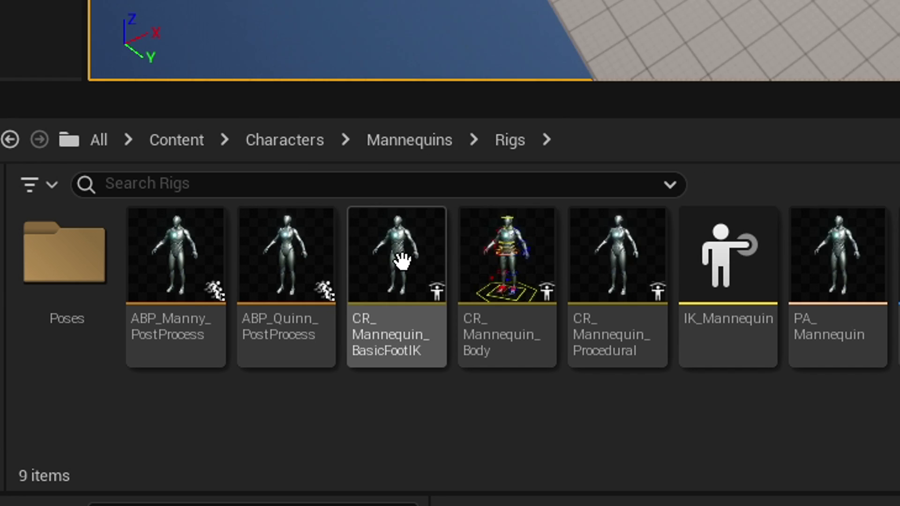
# Open the CR_Mannequin_Body control rig and zoom its Rig Graph.
pyautogui.moveTo(394, 259)
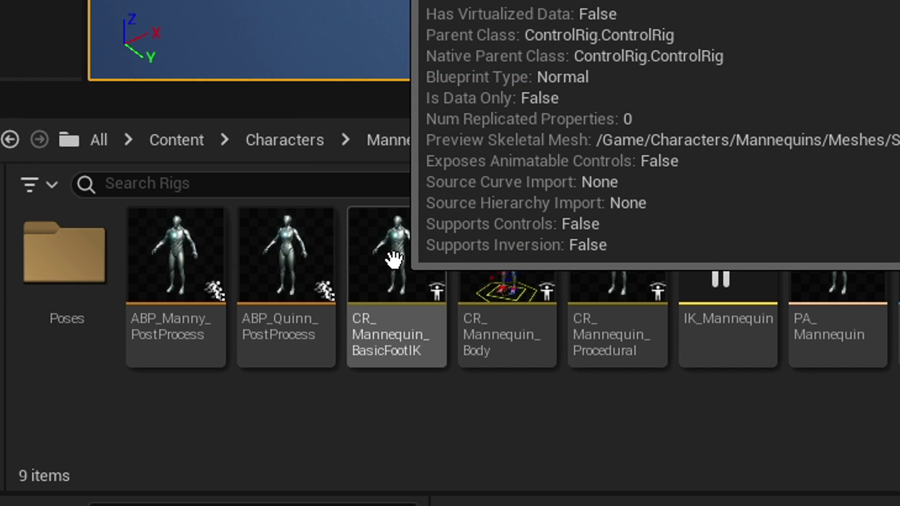
pyautogui.click(521, 255)
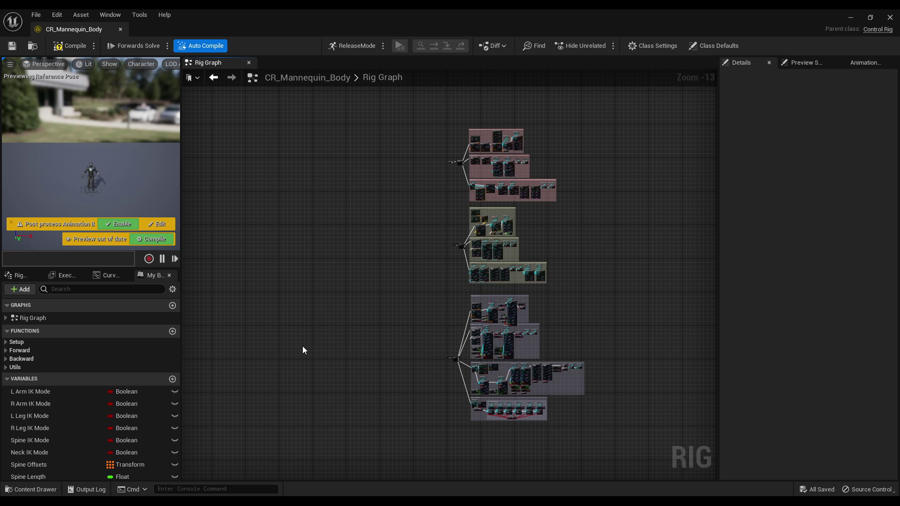
pyautogui.scroll(10, 380, 293)
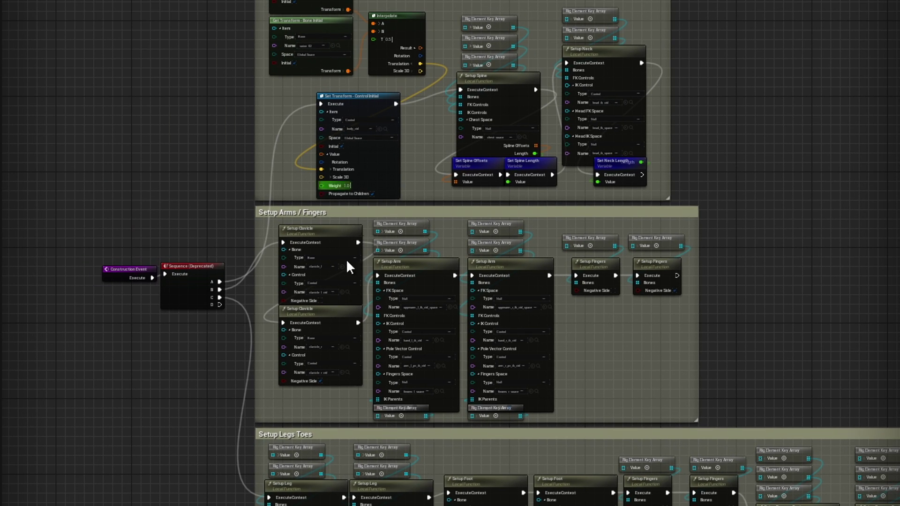
pyautogui.scroll(5, 249, 207)
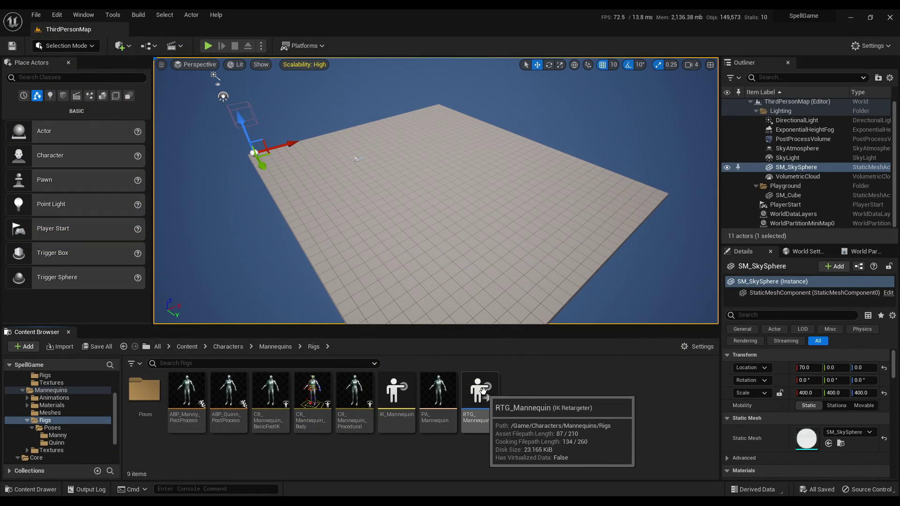
pyautogui.doubleClick(482, 392)
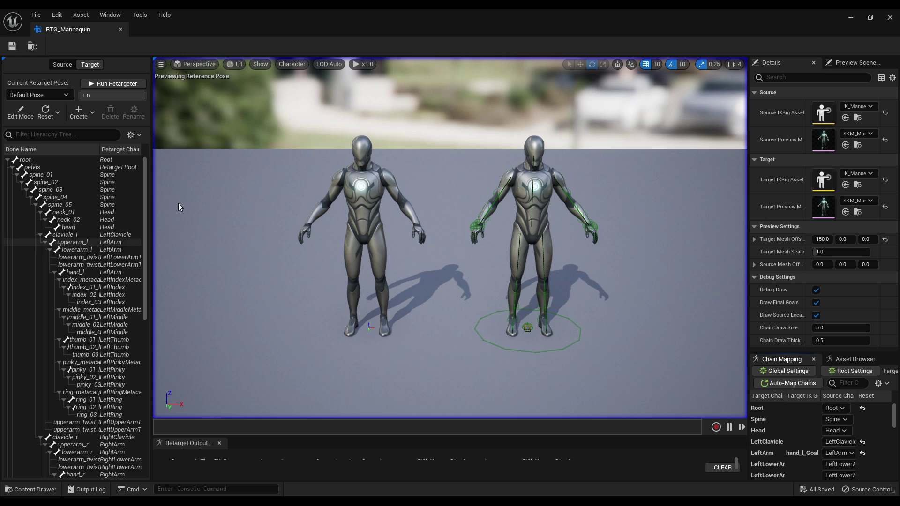
pyautogui.click(58, 65)
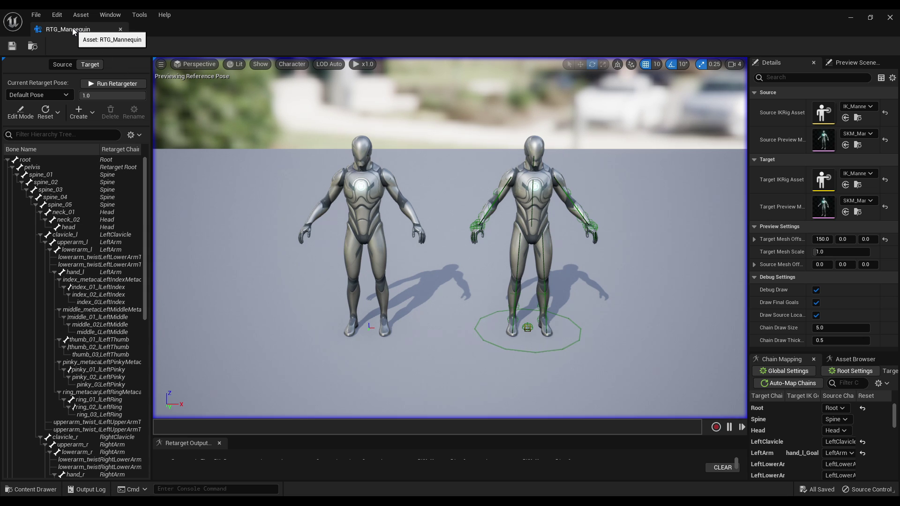
pyautogui.click(120, 29)
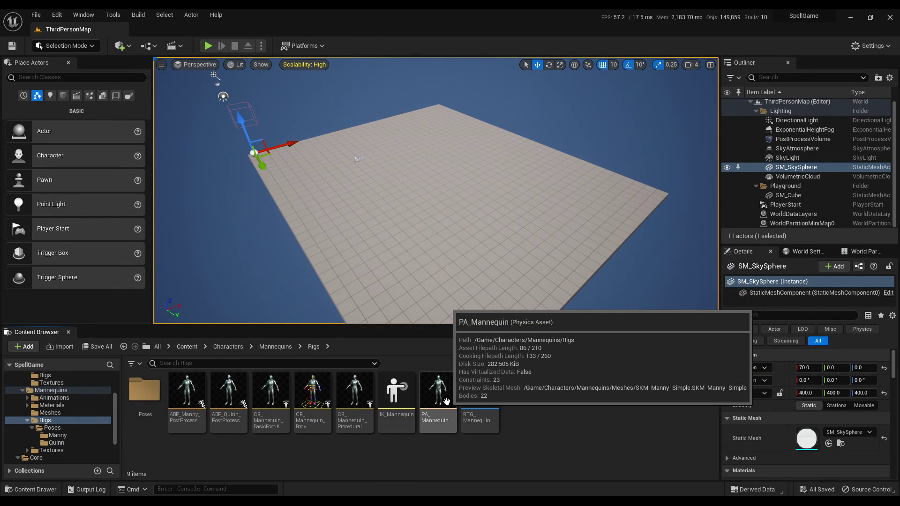
pyautogui.doubleClick(402, 398)
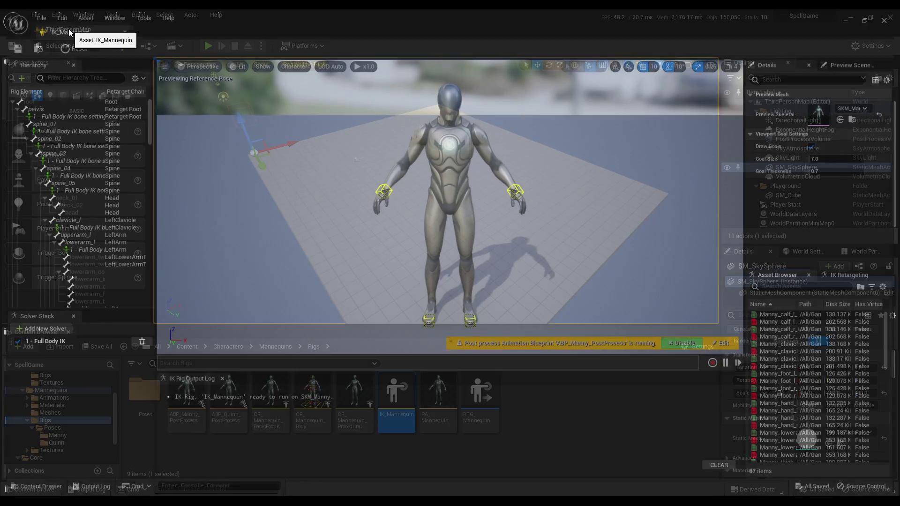
pyautogui.click(120, 29)
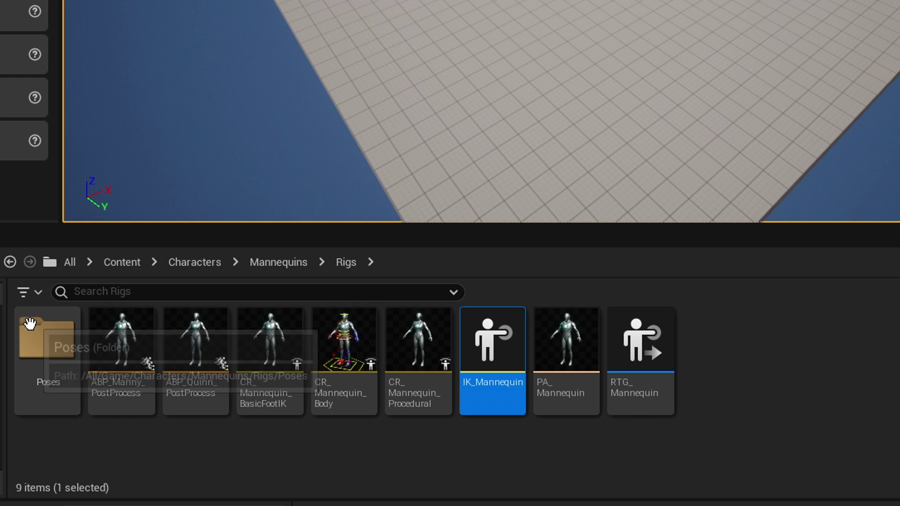
# Open Quinn_clavicle_l_anim from Poses > Quinn and play it.
pyautogui.doubleClick(141, 387)
pyautogui.doubleClick(146, 347)
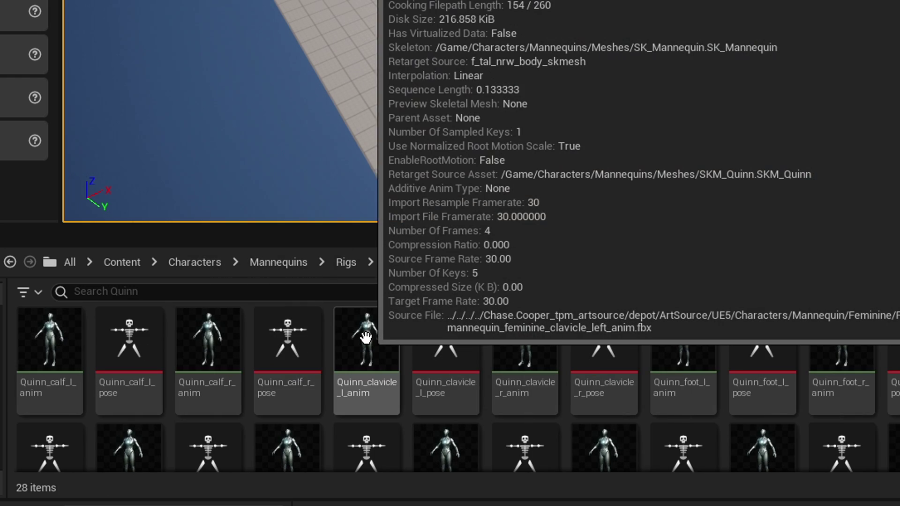
pyautogui.click(366, 338)
pyautogui.doubleClick(366, 338)
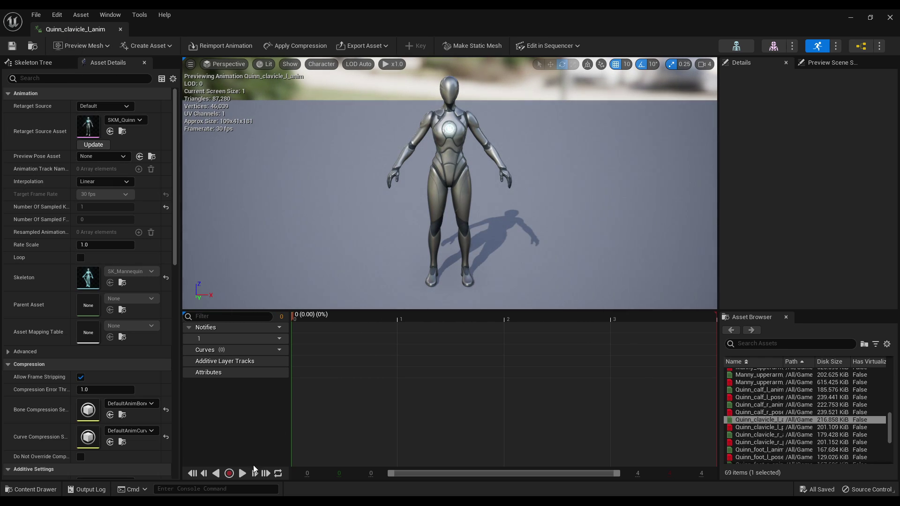
pyautogui.click(242, 473)
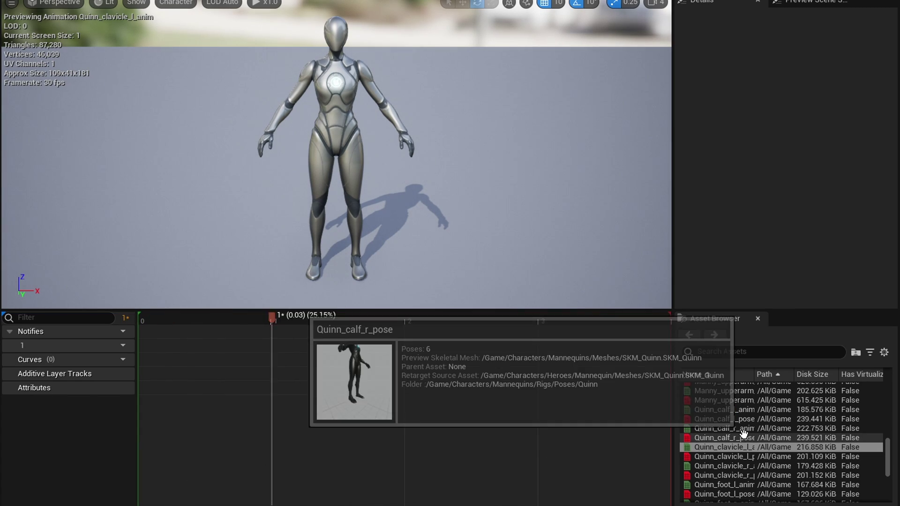
# Preview the Quinn calf poses, Manny_upperarm_r_anim and Manny_thigh_r_anim on the character.
pyautogui.click(769, 397)
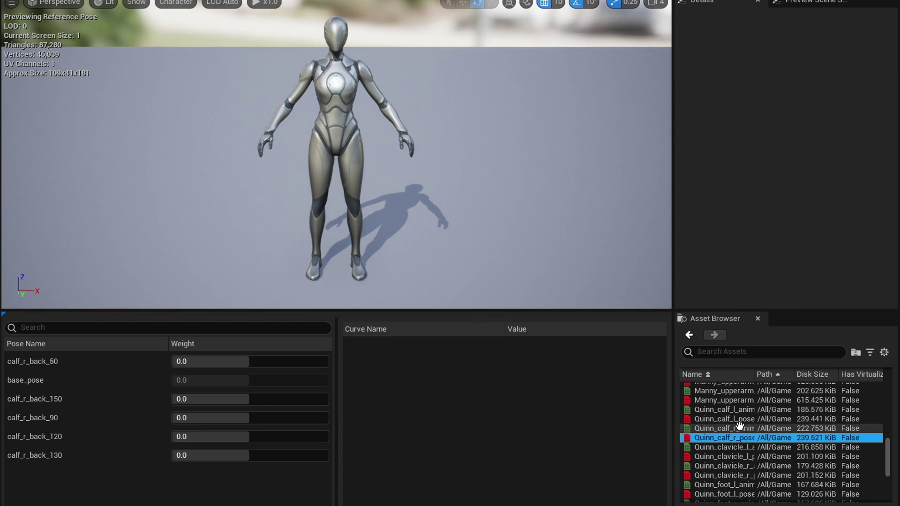
pyautogui.click(772, 404)
pyautogui.click(732, 410)
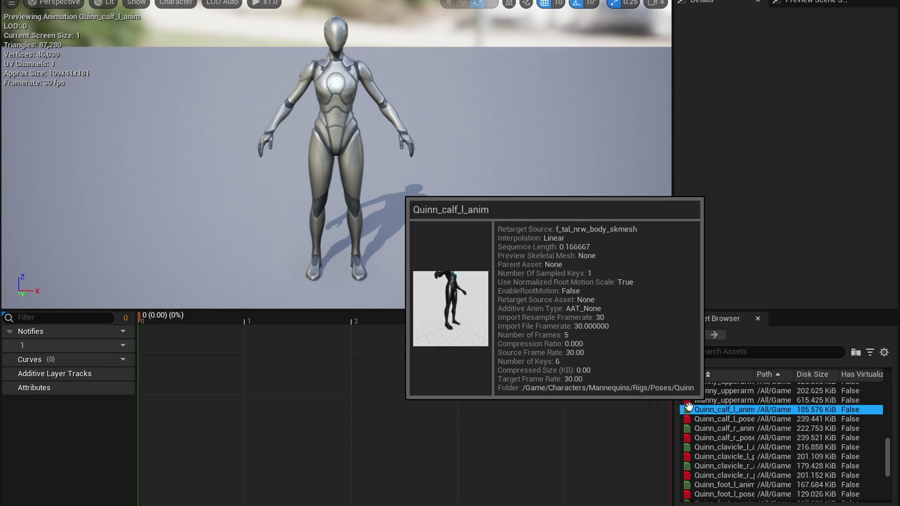
pyautogui.scroll(1, 745, 426)
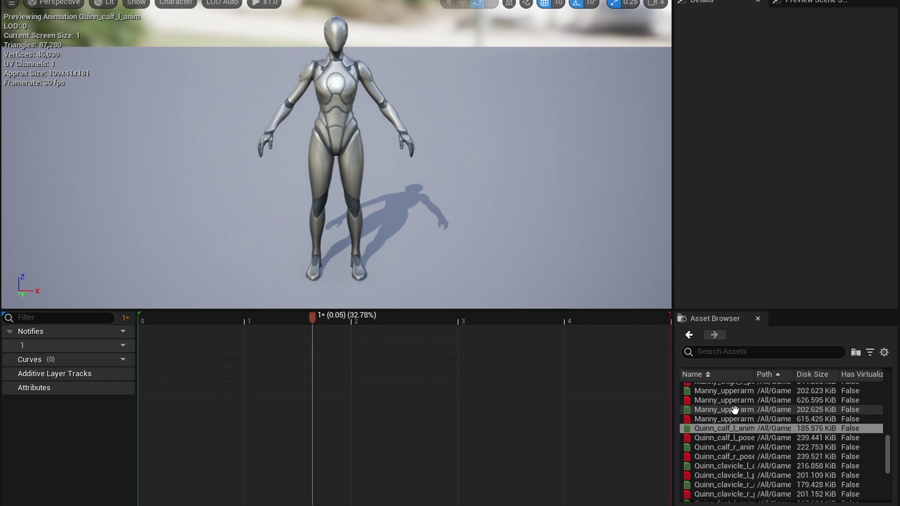
pyautogui.click(725, 410)
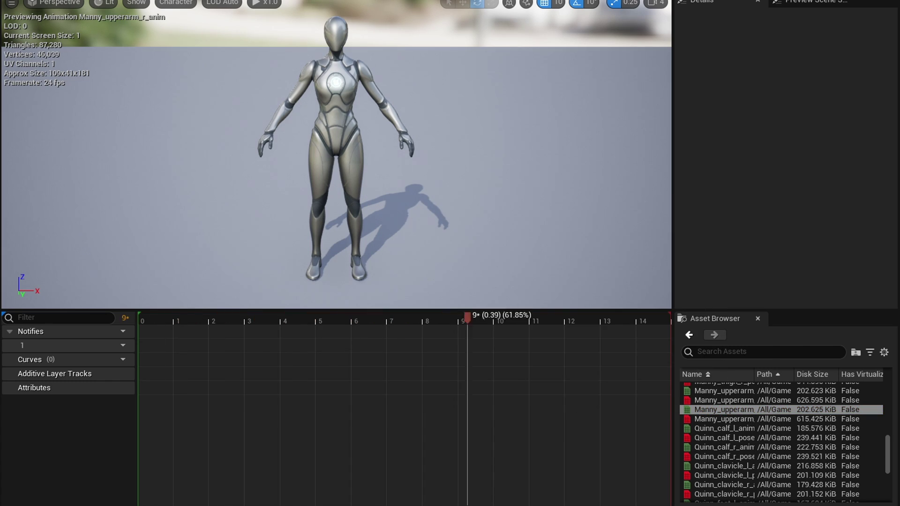
pyautogui.scroll(3, 727, 425)
pyautogui.click(726, 427)
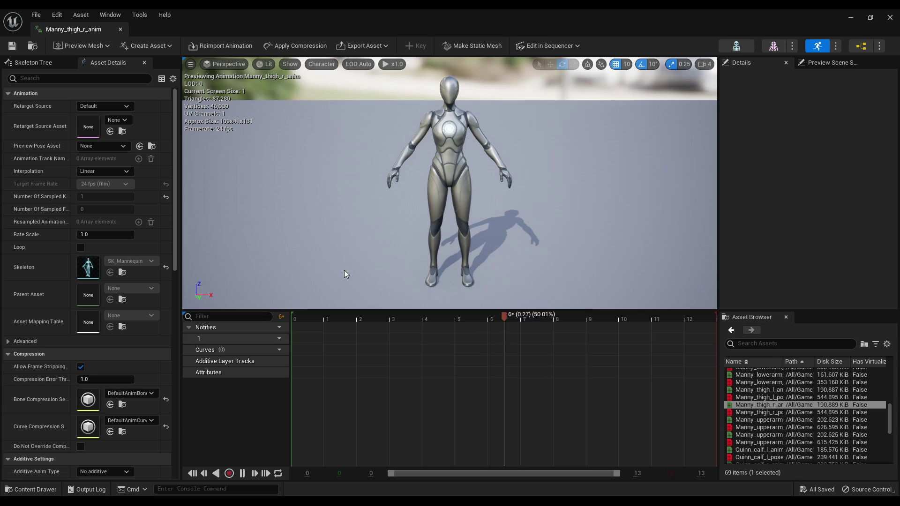
pyautogui.moveTo(257, 211)
pyautogui.mouseDown()
pyautogui.moveTo(305, 211)
pyautogui.moveTo(257, 211)
pyautogui.mouseUp()
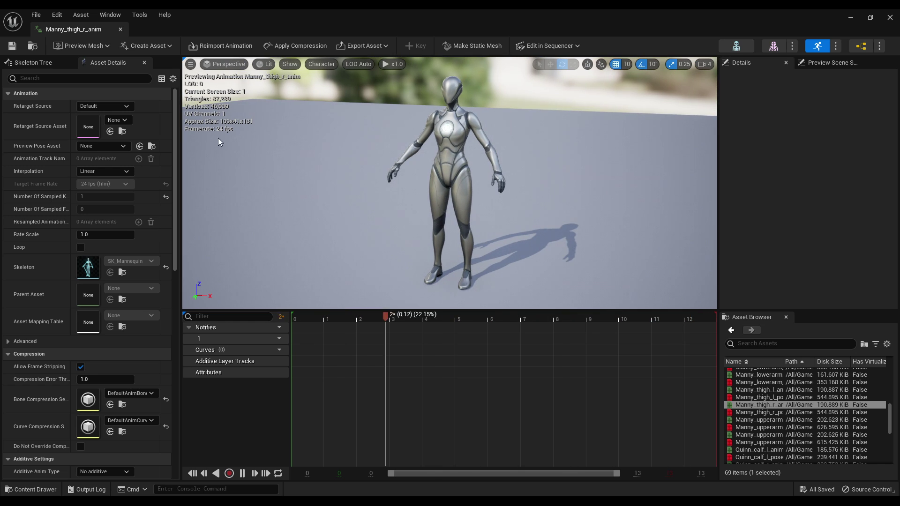
# Close the animation editor and return to the ThirdPersonMap level.
pyautogui.click(121, 29)
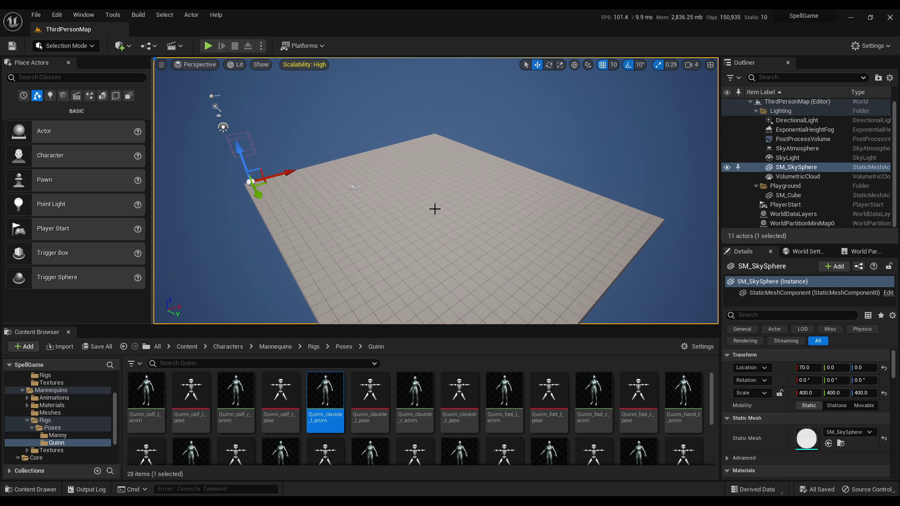
pyautogui.scroll(5, 51, 436)
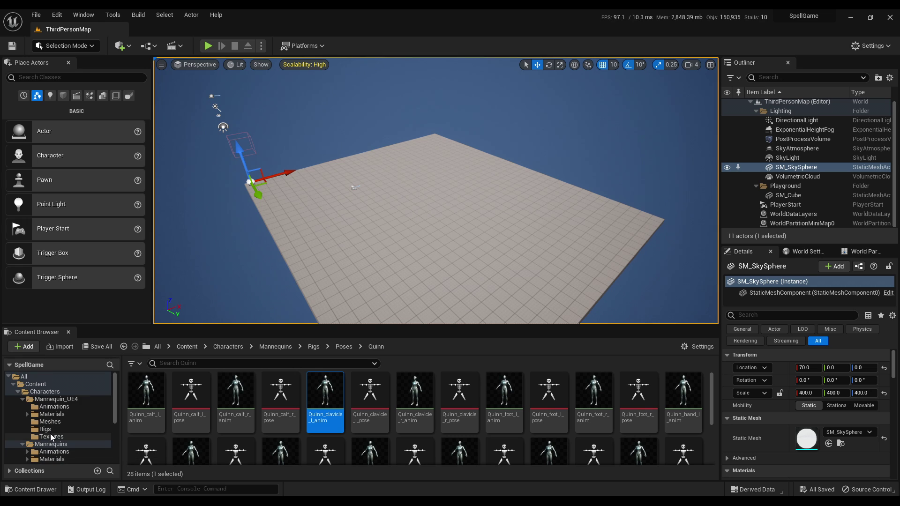
pyautogui.scroll(-5, 51, 437)
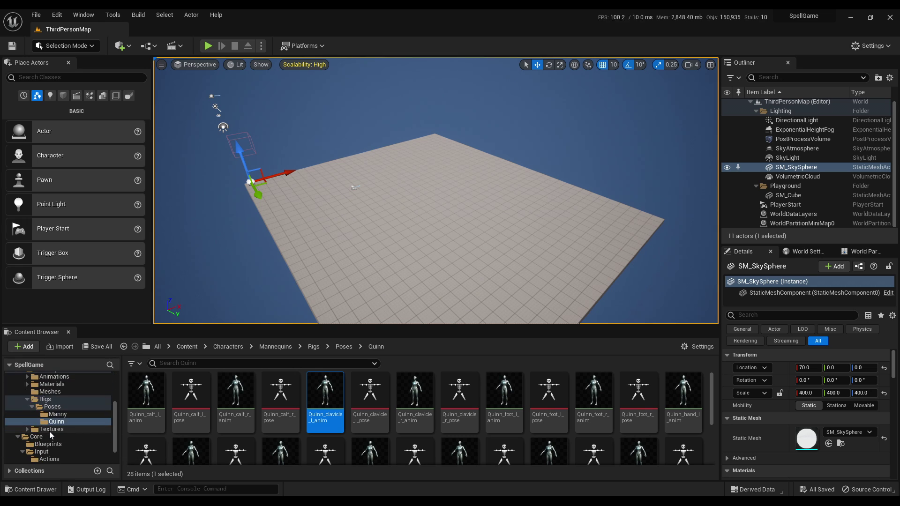
pyautogui.scroll(5, 51, 436)
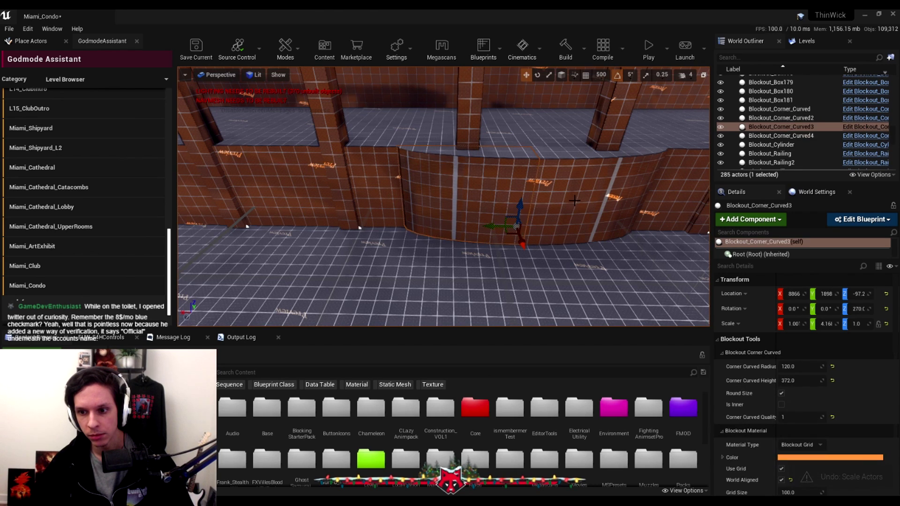
# Add Blockout_Corner_Curved4 to the selection, undo two Scale Actors steps, then select one curved wall.
pyautogui.keyDown('ctrl'); pyautogui.click(555, 204); pyautogui.keyUp('ctrl')
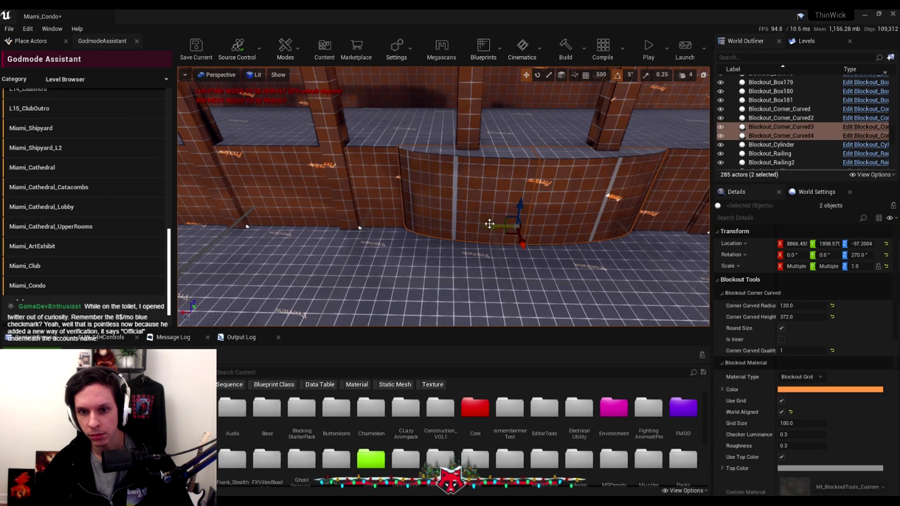
pyautogui.hotkey('ctrl', 'z')
pyautogui.hotkey('ctrl', 'z')
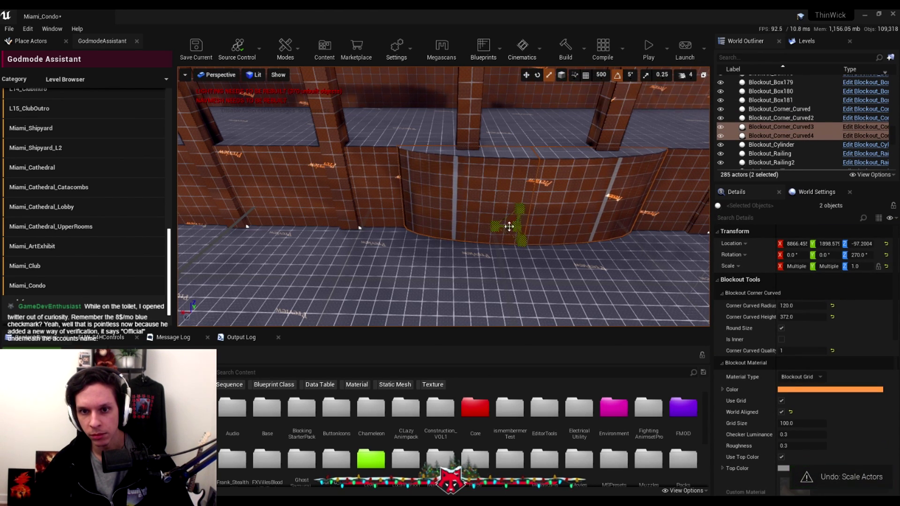
pyautogui.hotkey('ctrl', 'z')
pyautogui.click(490, 228)
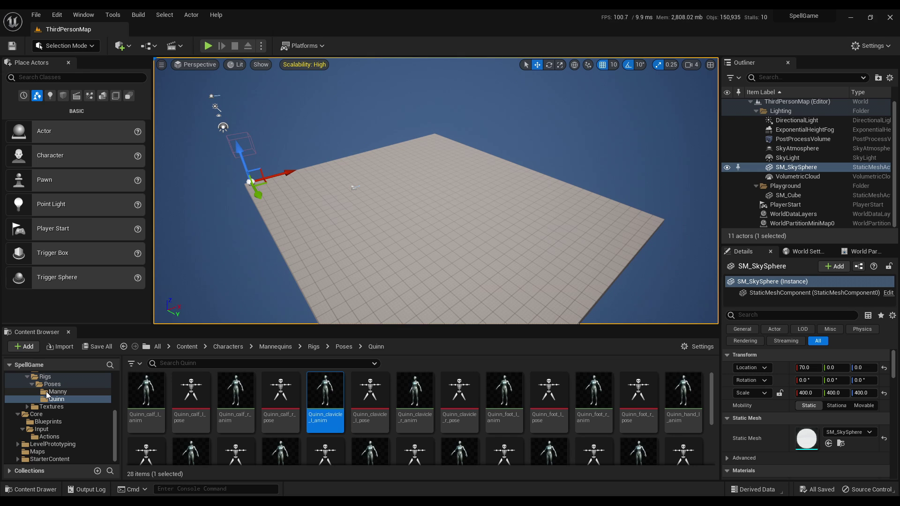
# Select the SM_Cube floor plane and drag the hand_r_Goal so the right arm follows.
pyautogui.scroll(5, 47, 397)
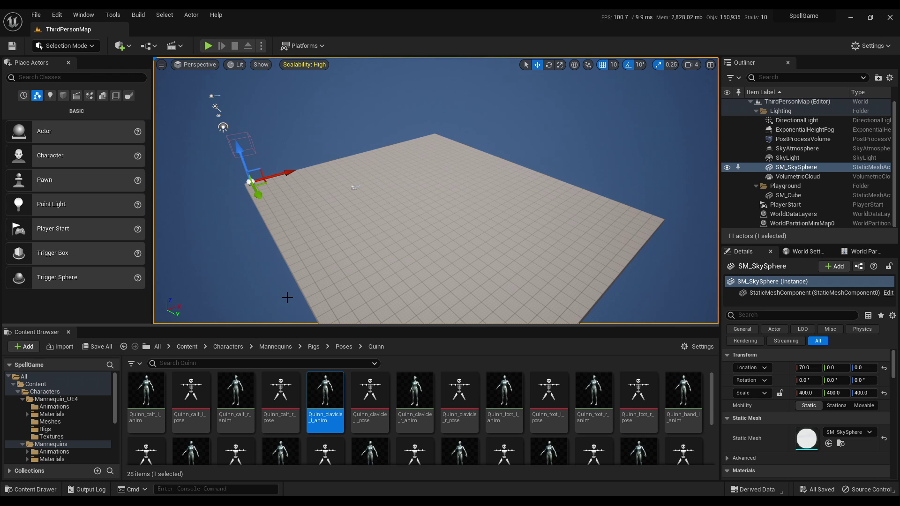
pyautogui.click(411, 220)
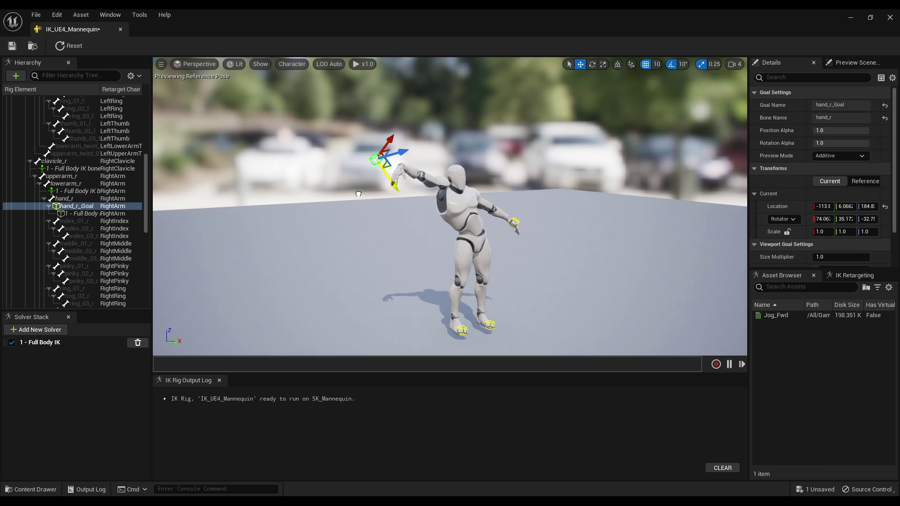
pyautogui.moveTo(489, 301); pyautogui.dragTo(488, 338)
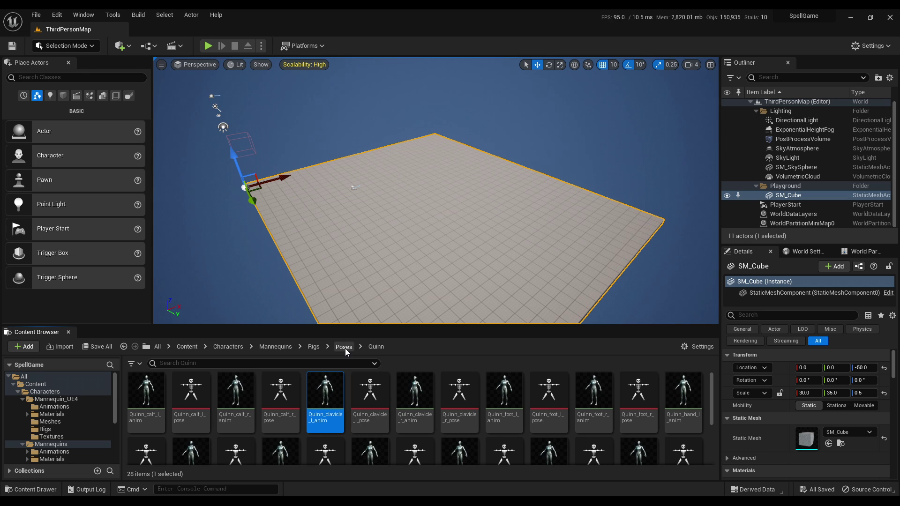
# Climb the Content Browser breadcrumbs from Poses up through Rigs and Mannequins to Characters.
pyautogui.click(345, 348)
pyautogui.click(314, 348)
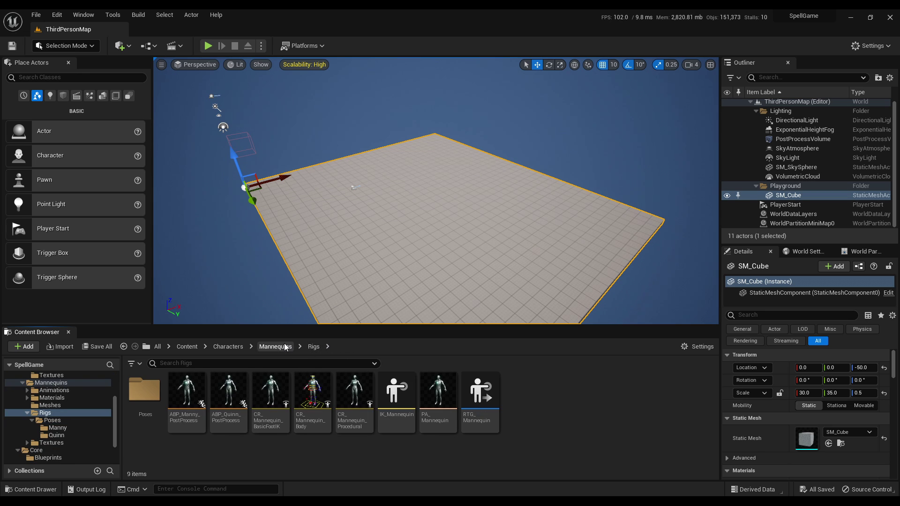
pyautogui.click(280, 347)
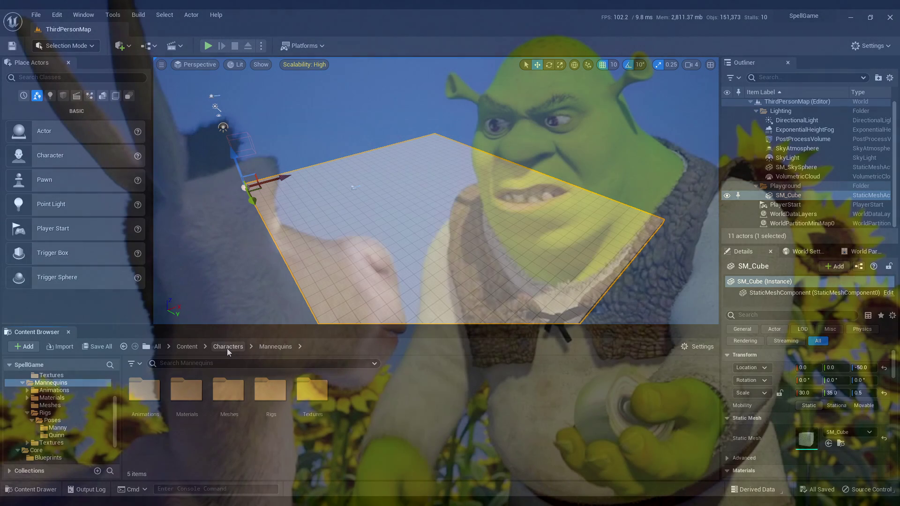
pyautogui.click(227, 348)
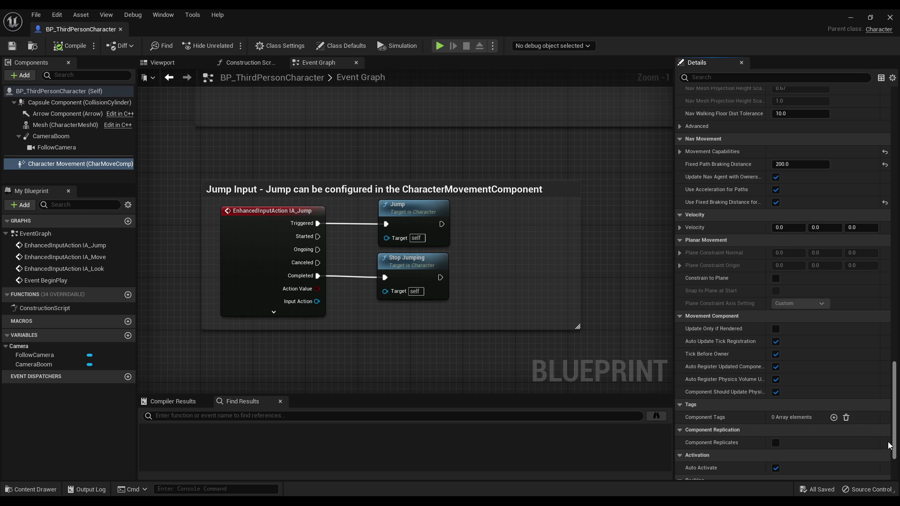
# Pan and zoom BP_ThirdPersonCharacter's Event Graph across the Movement, Camera and Jump input nodes.
pyautogui.moveTo(893, 436); pyautogui.dragTo(889, 146)
pyautogui.scroll(-2, 422, 235)
pyautogui.moveTo(422, 211); pyautogui.dragTo(347, 361, button='right')
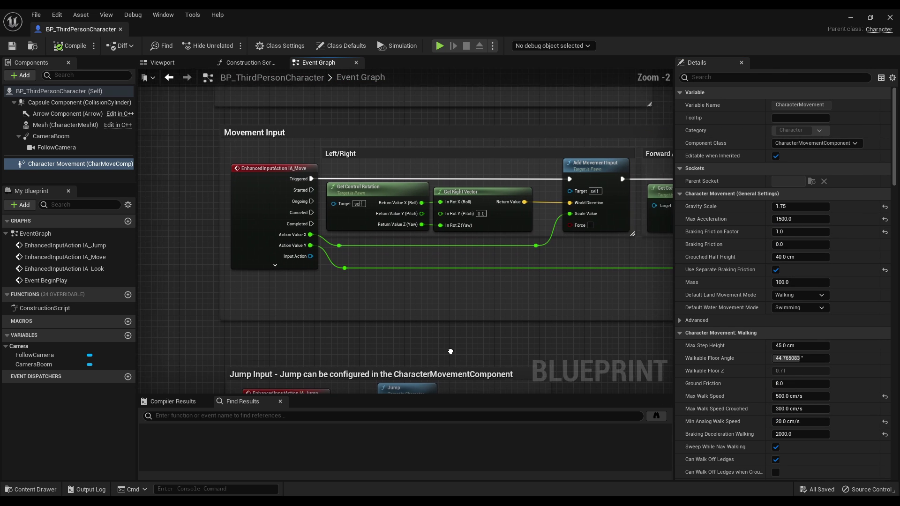
pyautogui.moveTo(492, 319); pyautogui.dragTo(501, 351, button='right')
pyautogui.scroll(-1, 314, 301)
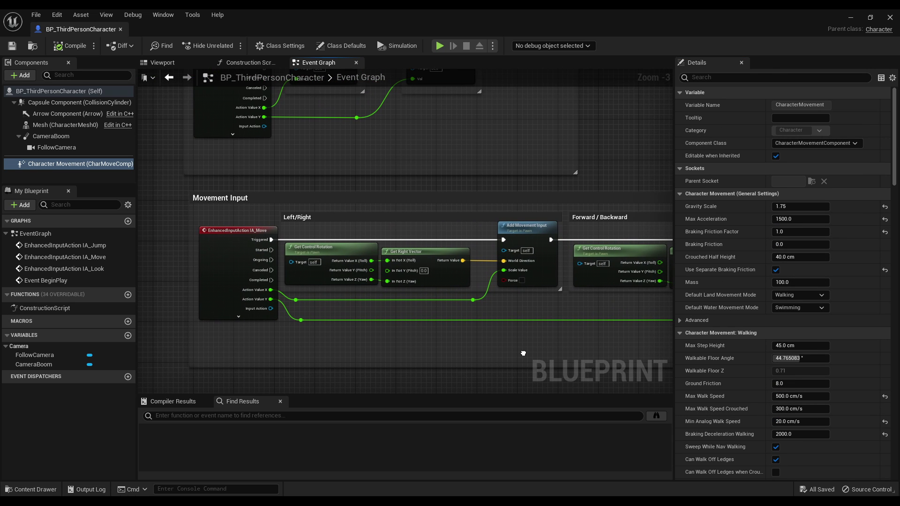
pyautogui.moveTo(324, 191); pyautogui.dragTo(368, 99, button='right')
pyautogui.scroll(3, 368, 272)
pyautogui.moveTo(369, 272); pyautogui.dragTo(429, 174, button='right')
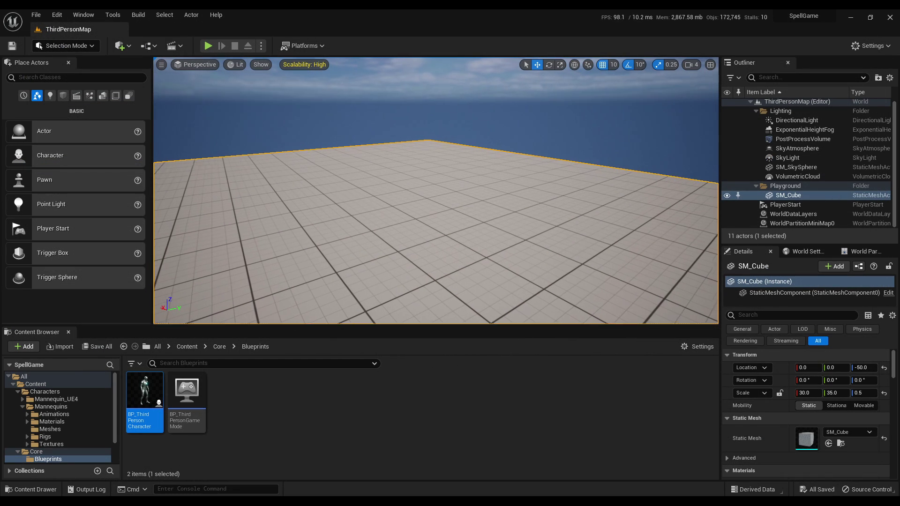
# Nudge the level viewport camera slightly across the floor.
pyautogui.moveTo(432, 176); pyautogui.dragTo(433, 176, button='right')
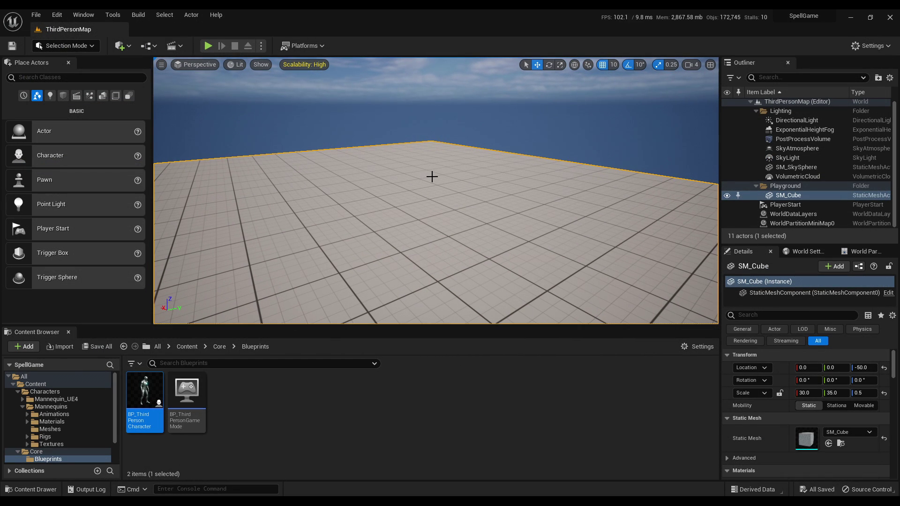